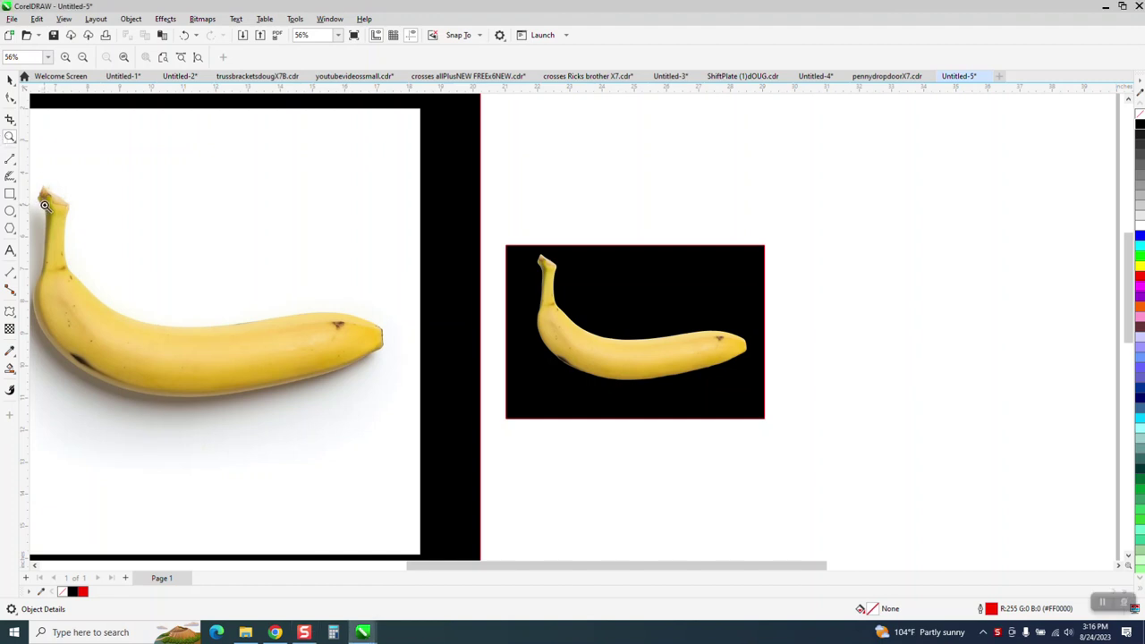
# Step: Zoom in on both images and shift the banana-on-black image slightly up and right
pyautogui.moveTo(44, 192); pyautogui.dragTo(86, 220)
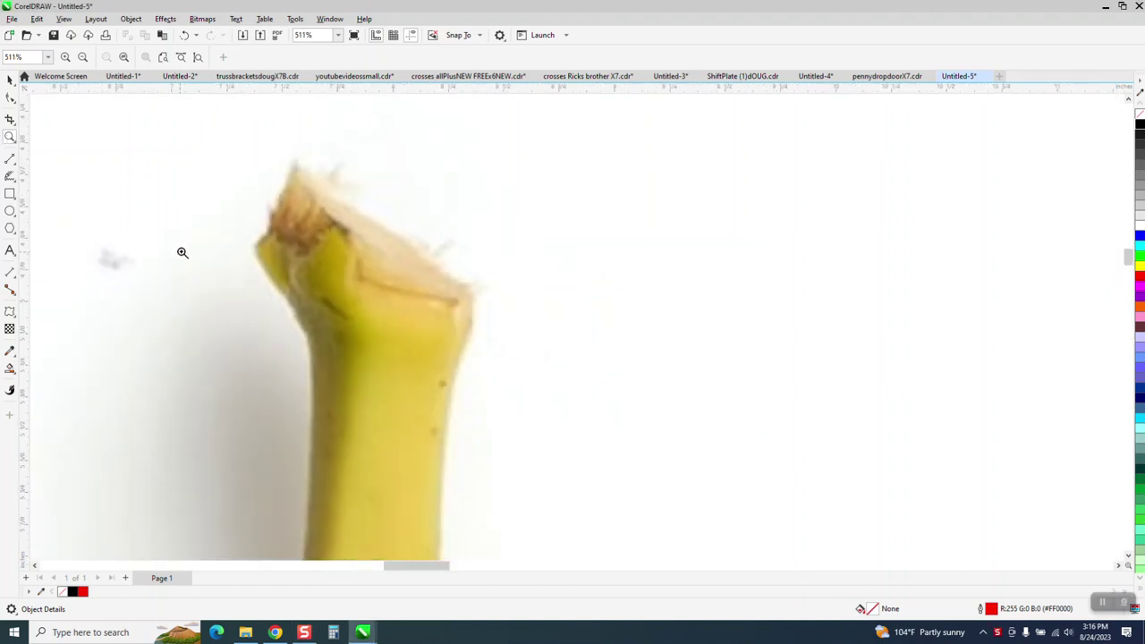
pyautogui.scroll(-5, 182, 253)
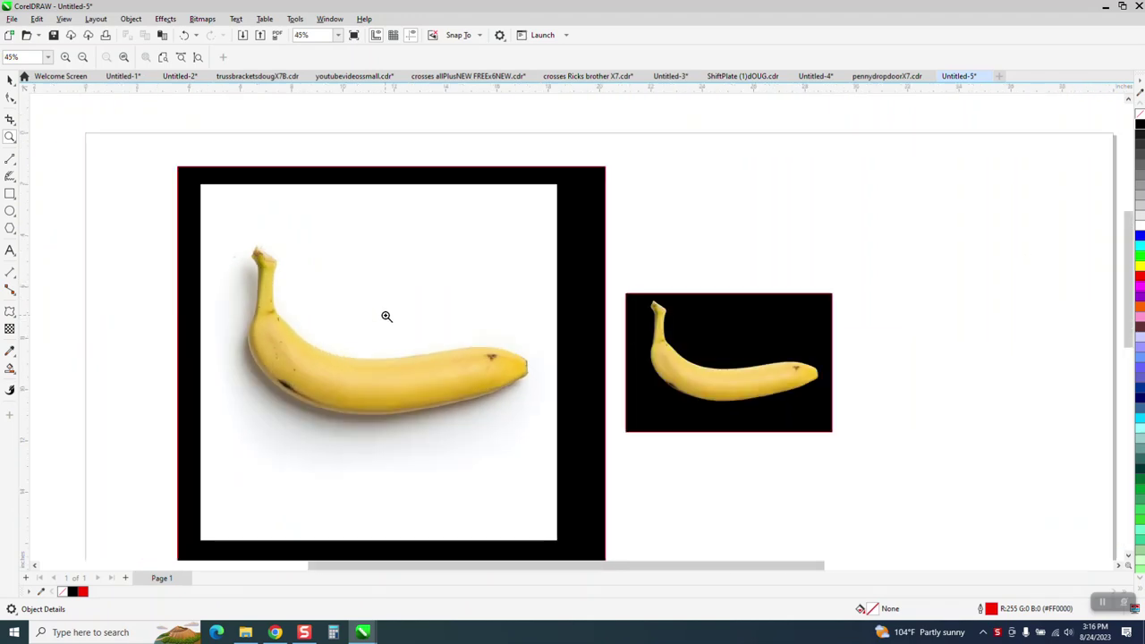
pyautogui.moveTo(628, 293); pyautogui.dragTo(835, 438)
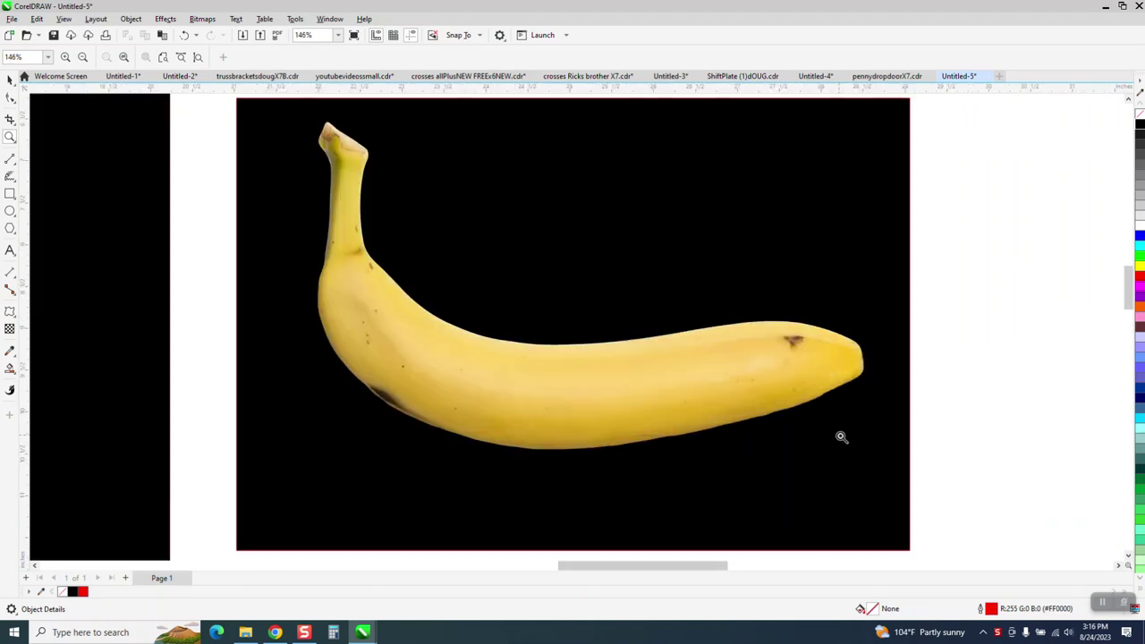
pyautogui.click(10, 78)
pyautogui.click(475, 360)
pyautogui.moveTo(475, 360); pyautogui.dragTo(504, 385)
# Step: Marquee-select the whole banana-on-black image and drag it to the upper right
pyautogui.scroll(-1, 529, 324)
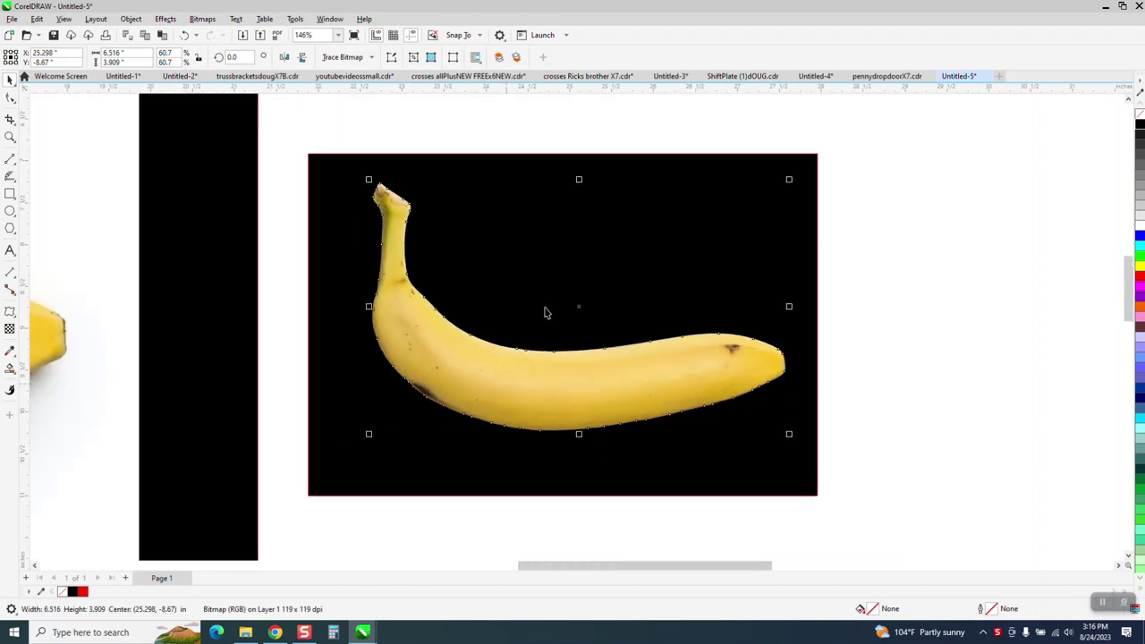
pyautogui.scroll(-1, 547, 312)
pyautogui.click(544, 178)
pyautogui.scroll(-1, 577, 269)
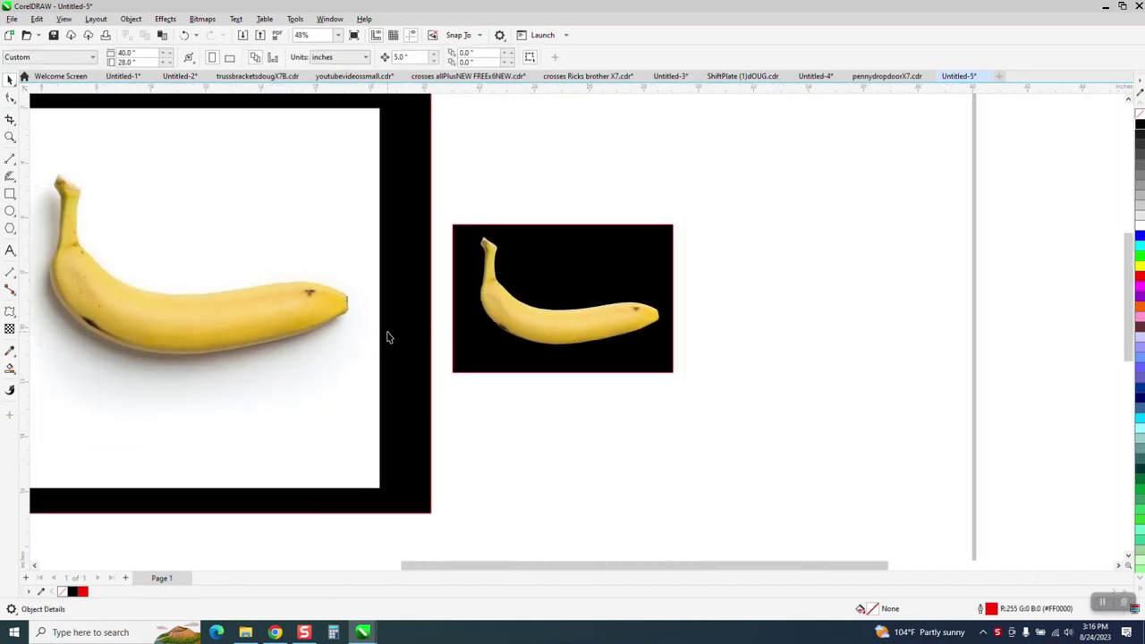
pyautogui.click(264, 313)
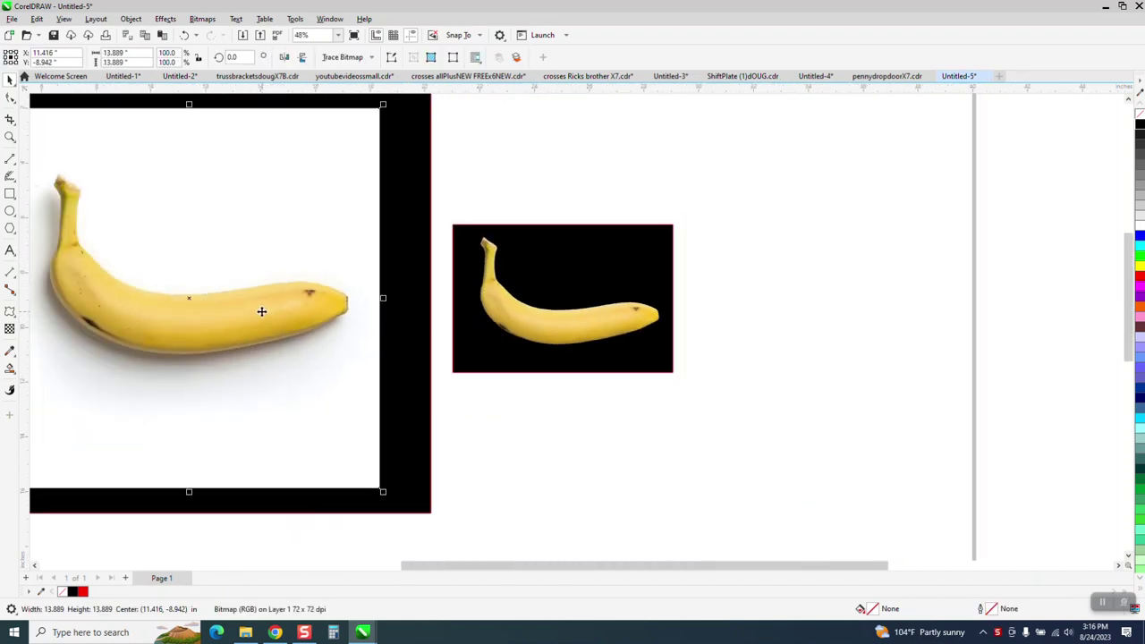
pyautogui.moveTo(449, 215); pyautogui.dragTo(702, 407)
pyautogui.moveTo(573, 300); pyautogui.dragTo(996, 199)
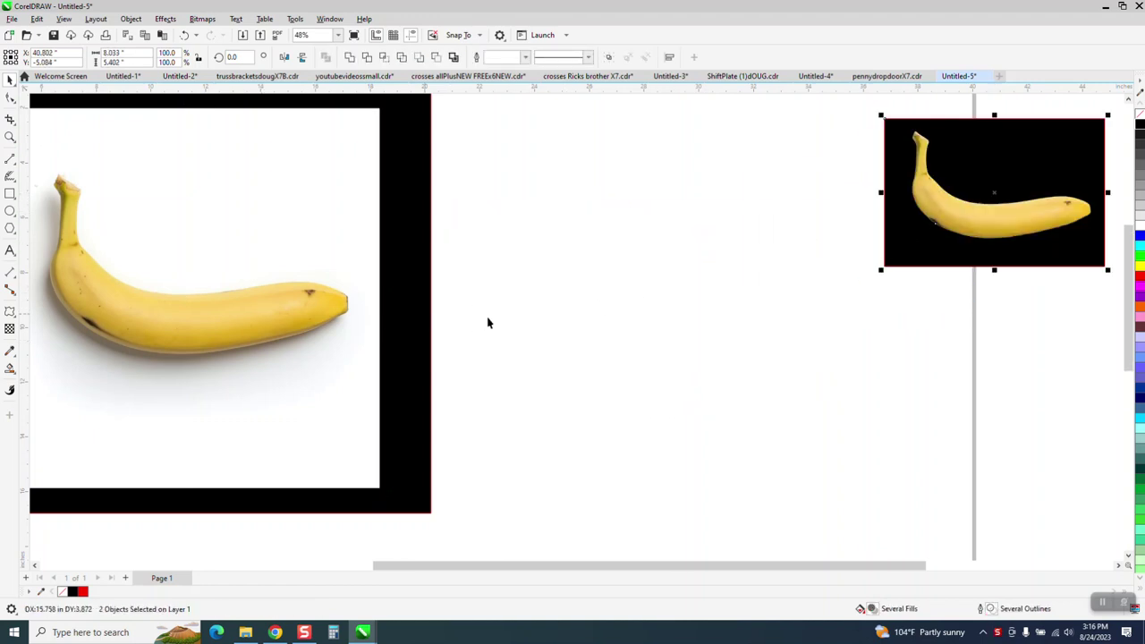
pyautogui.scroll(-1, 489, 322)
# Step: Shrink the banana photo to 23.8% (3.311 inches square) and move it beside the black square
pyautogui.click(415, 202)
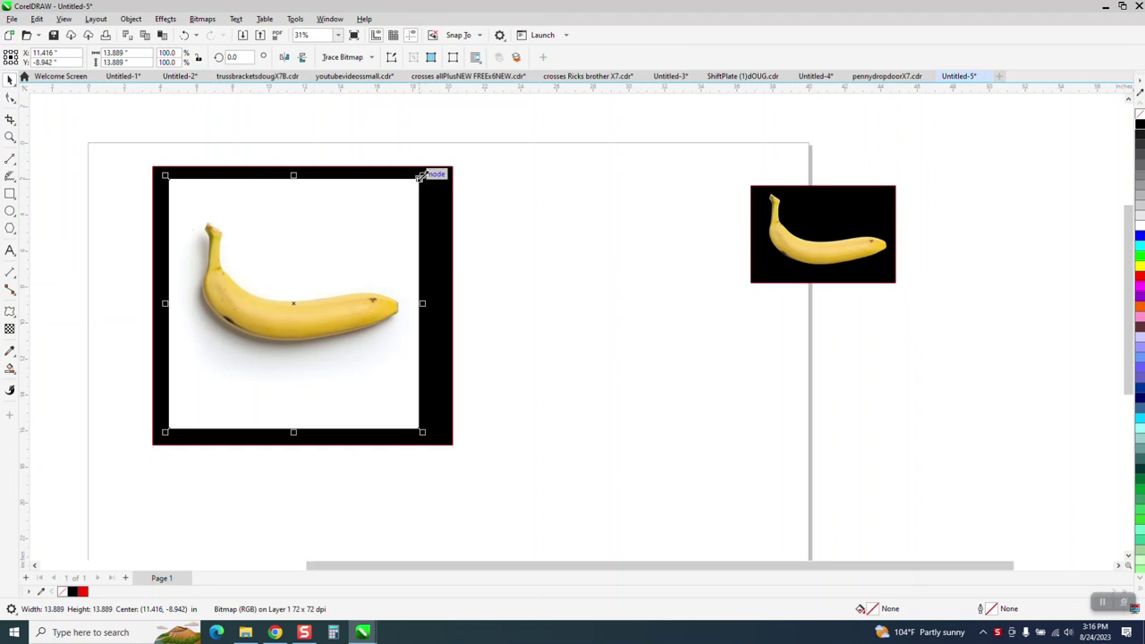
pyautogui.moveTo(423, 176); pyautogui.dragTo(263, 361)
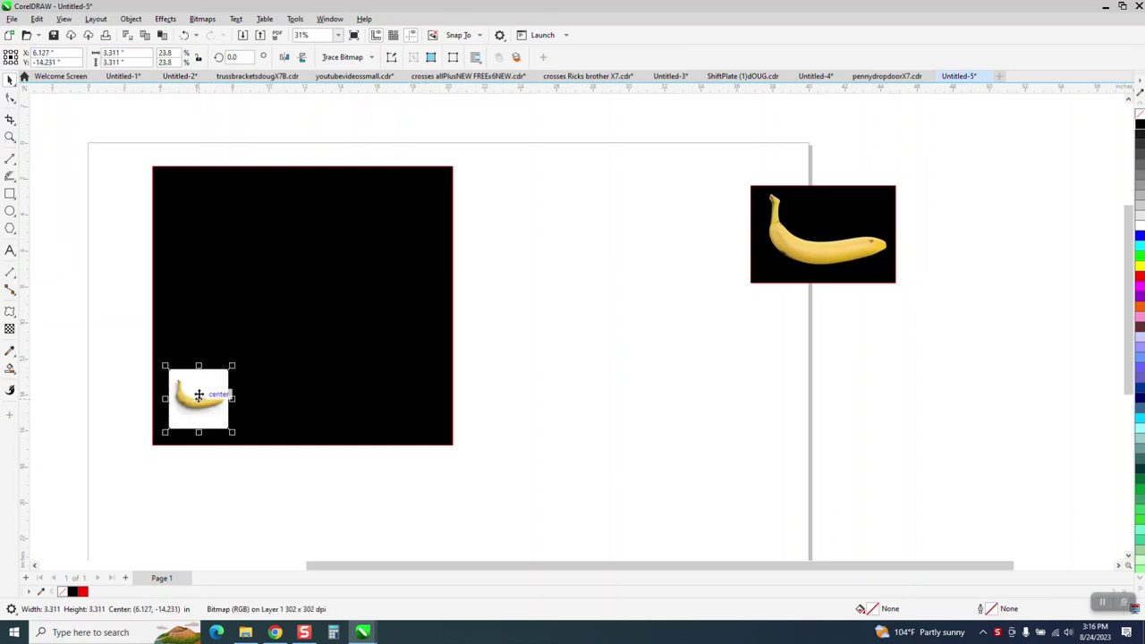
pyautogui.moveTo(199, 399); pyautogui.dragTo(508, 203)
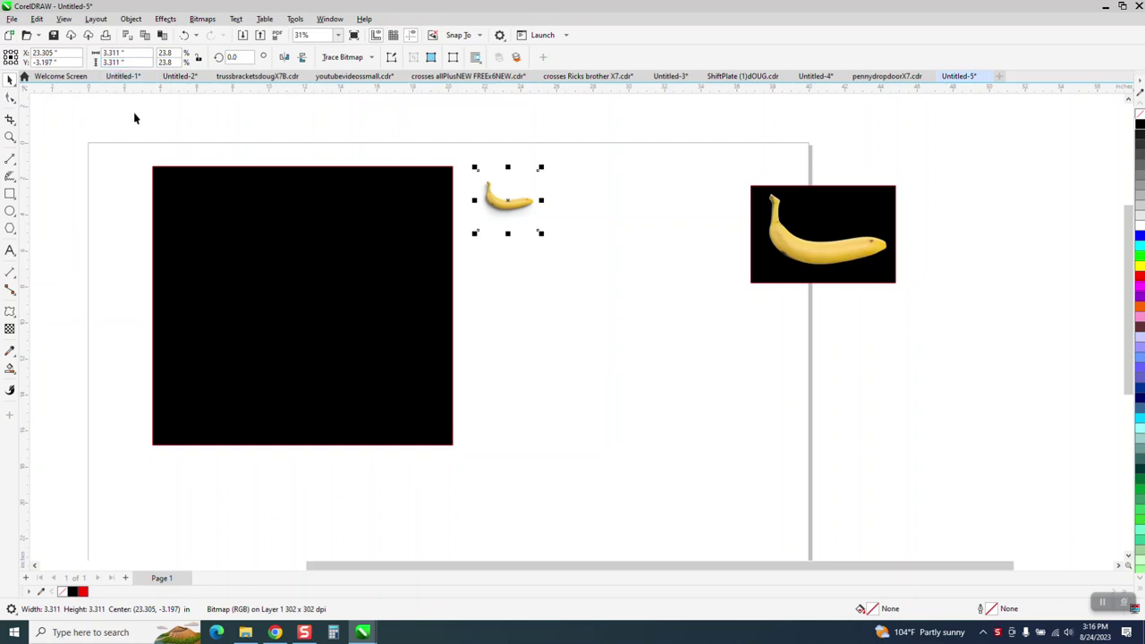
# Step: Zoom in on the small banana photo and reselect it
pyautogui.click(175, 128)
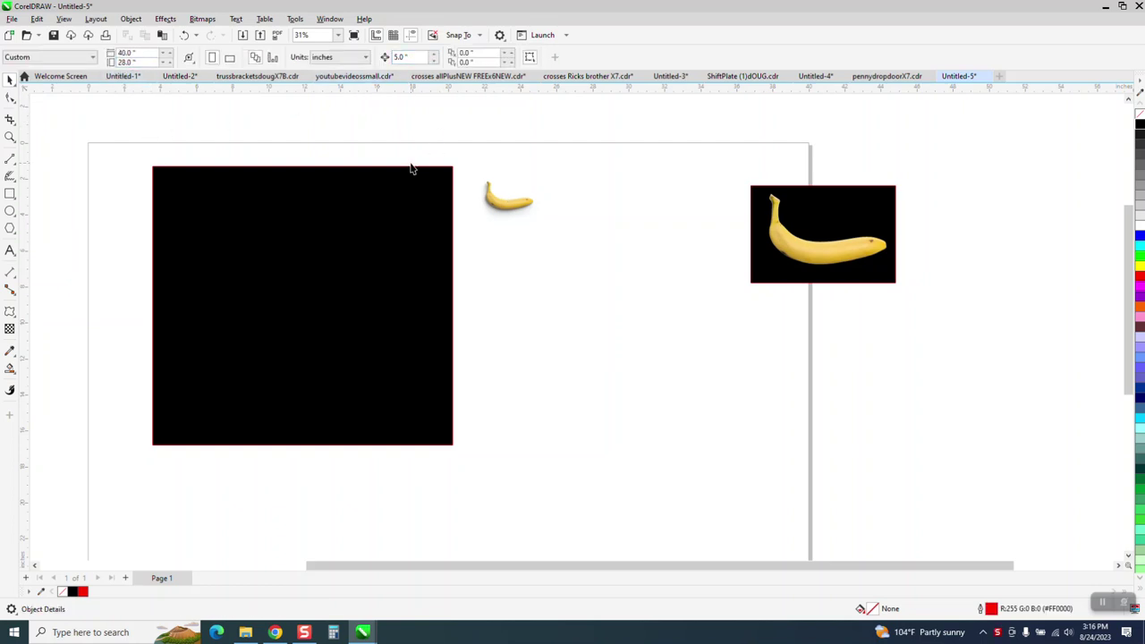
pyautogui.click(216, 213)
pyautogui.press('z')
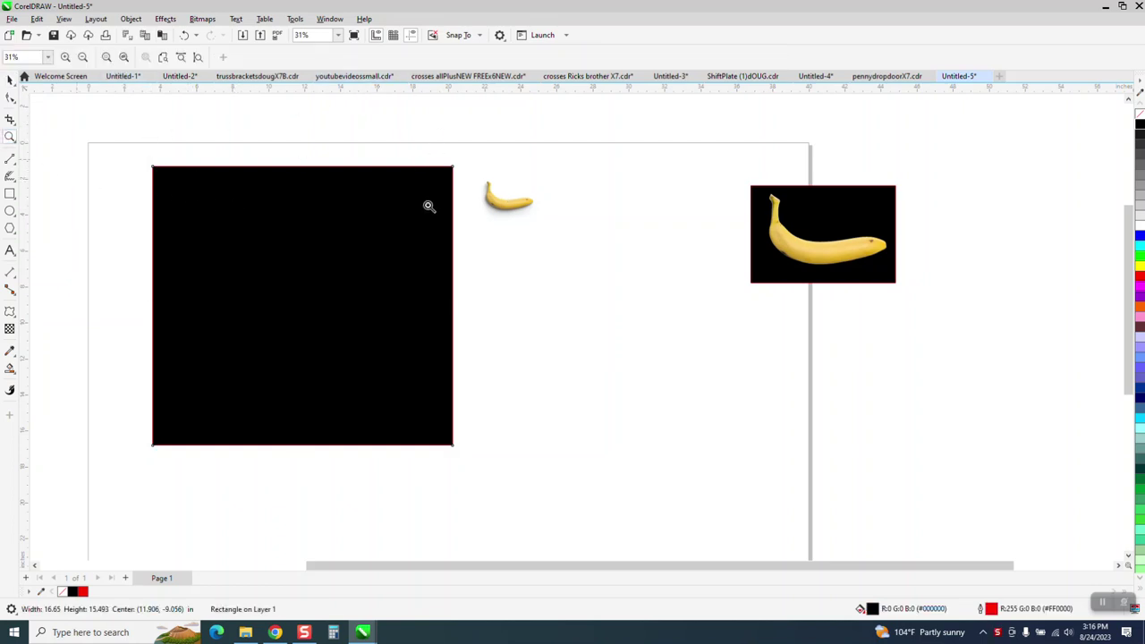
pyautogui.moveTo(646, 264); pyautogui.dragTo(464, 170)
pyautogui.click(347, 266)
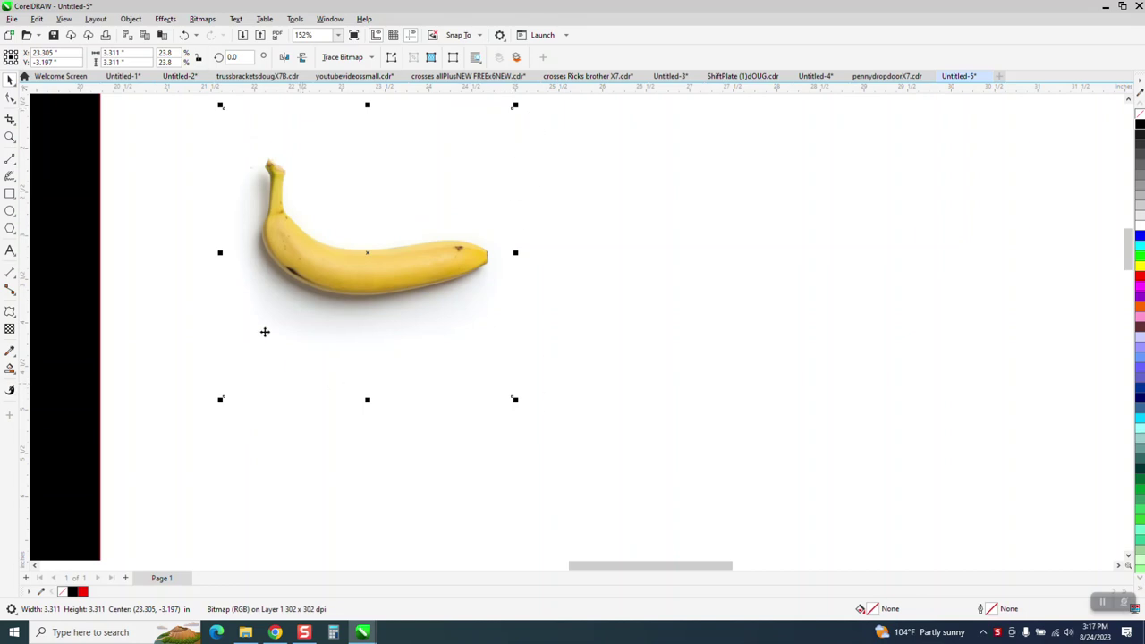
# Step: Crop the small banana photo to a 2.818 × 1.906 inch area tight around the fruit
pyautogui.click(12, 122)
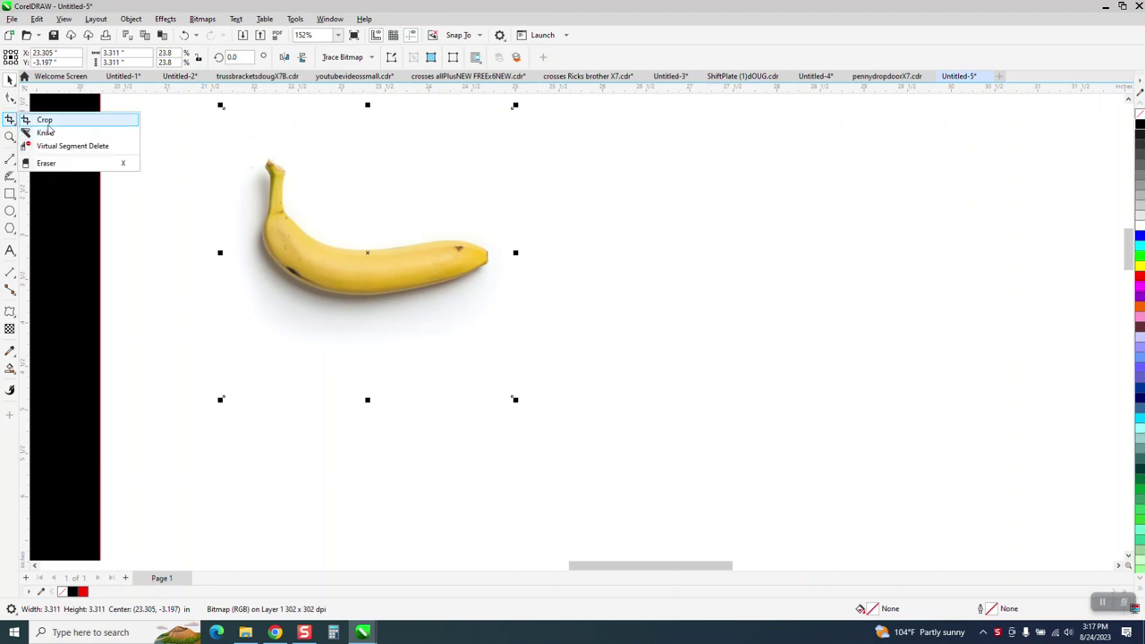
pyautogui.click(40, 119)
pyautogui.moveTo(253, 153); pyautogui.dragTo(498, 318)
pyautogui.click(58, 106)
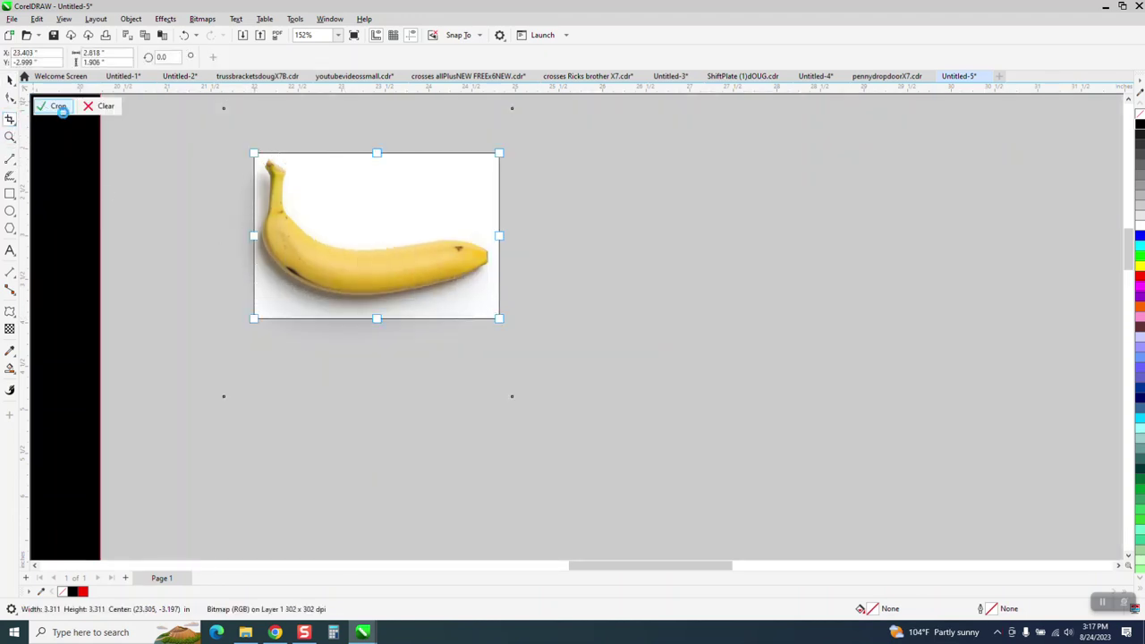
pyautogui.scroll(-3, 173, 265)
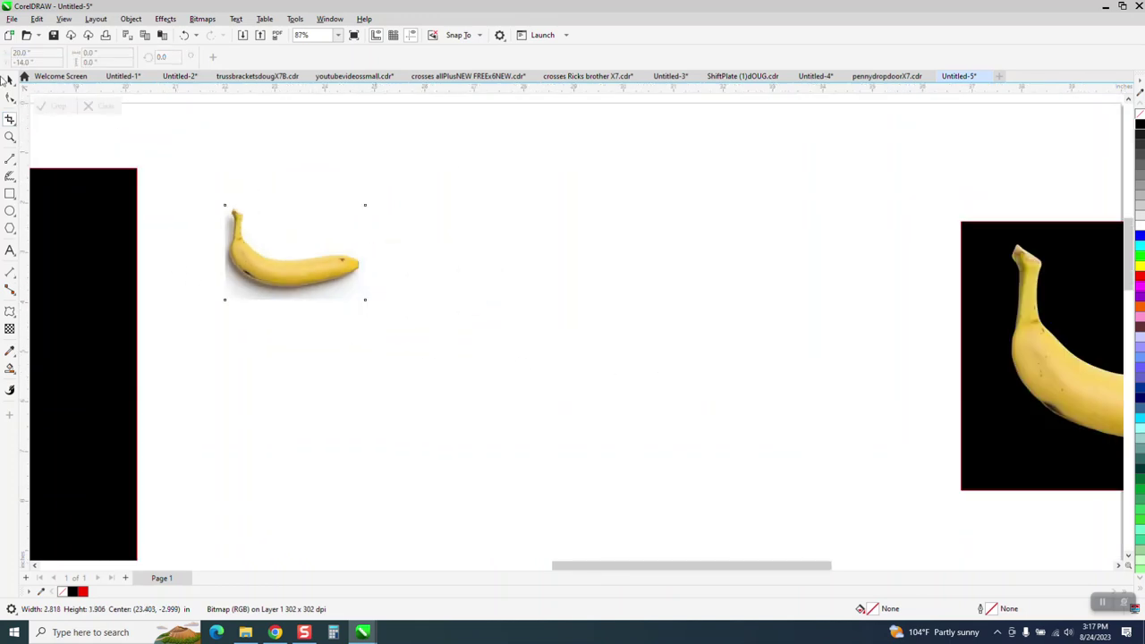
pyautogui.click(8, 79)
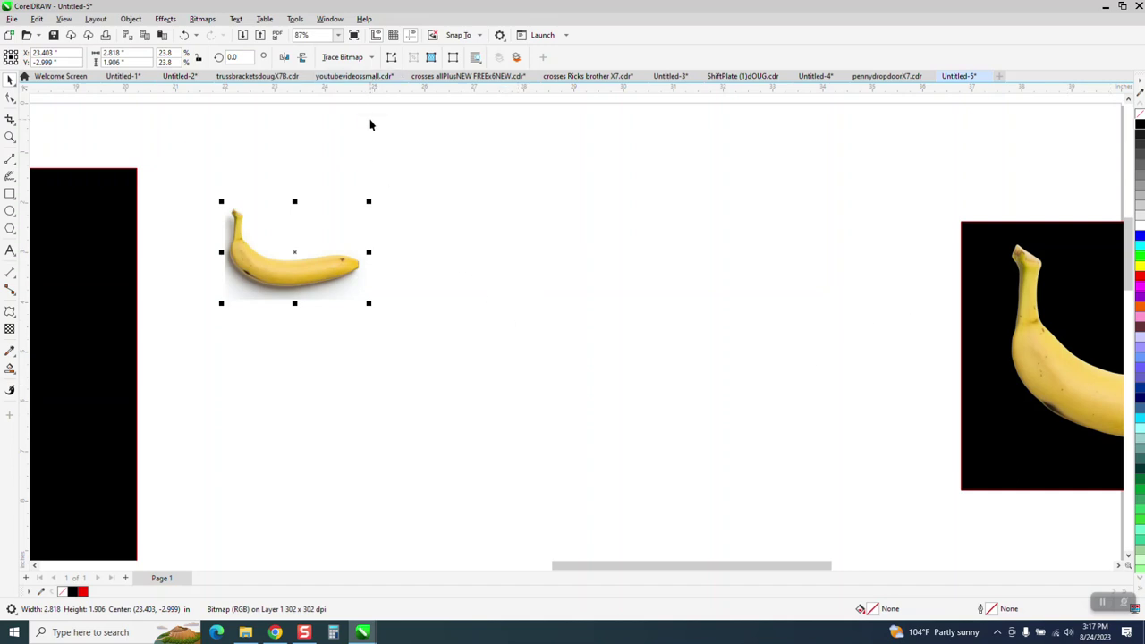
# Step: Duplicate the cropped banana photo and shift the copy 5 inches to the right
pyautogui.hotkey('ctrl', 'd')
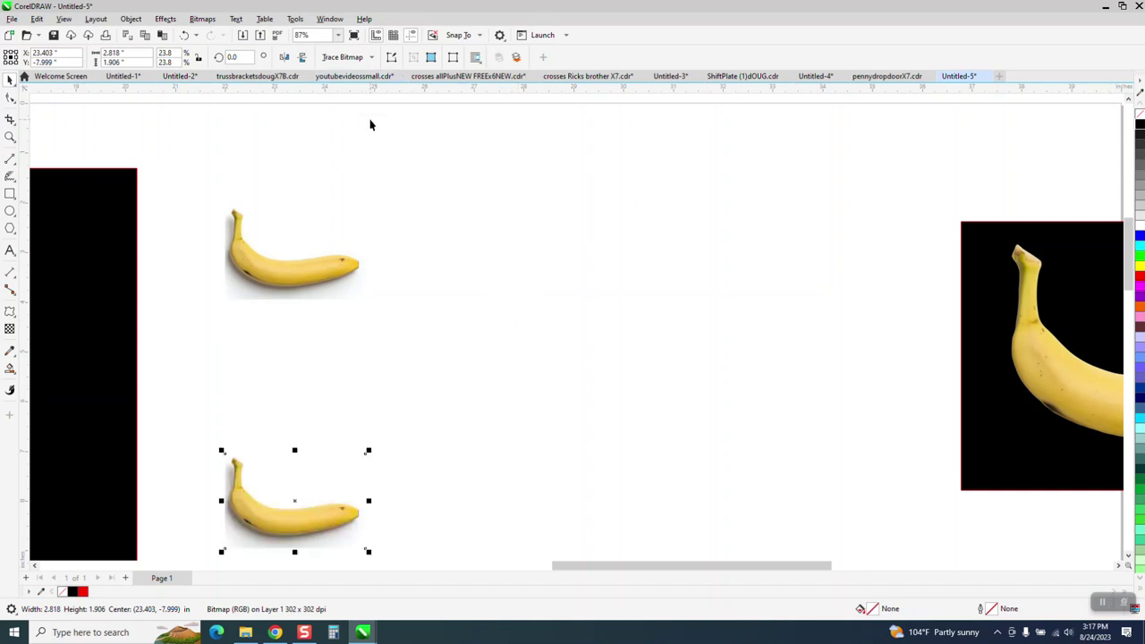
pyautogui.press('Up')
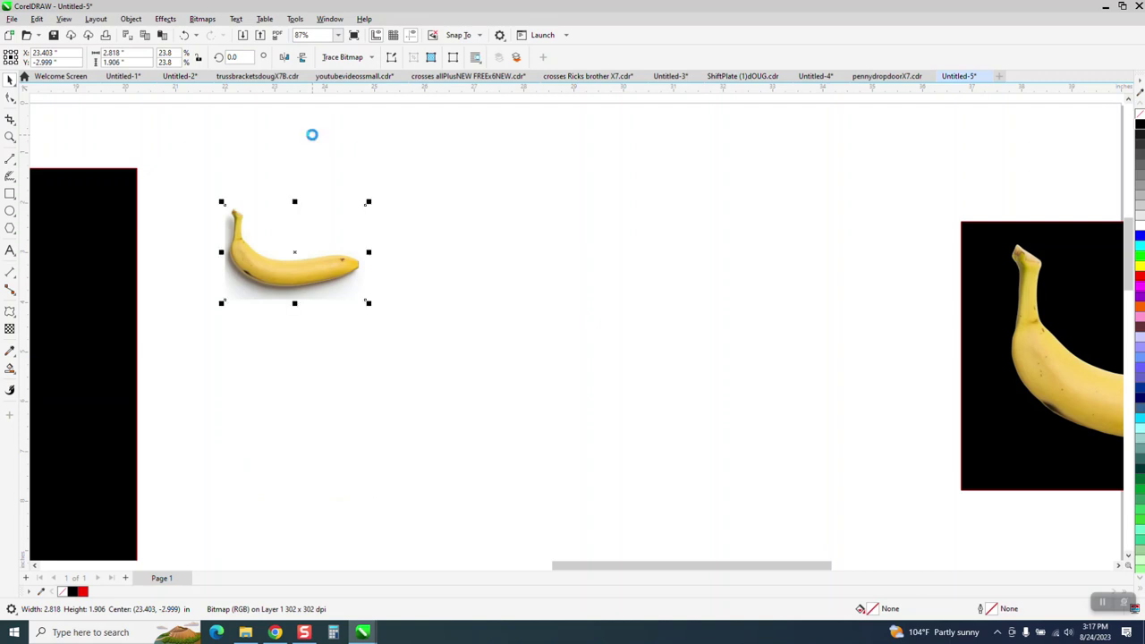
pyautogui.press('Right')
# Step: Select the left banana photo and bring up the Trace Bitmap Outline Trace options
pyautogui.click(311, 281)
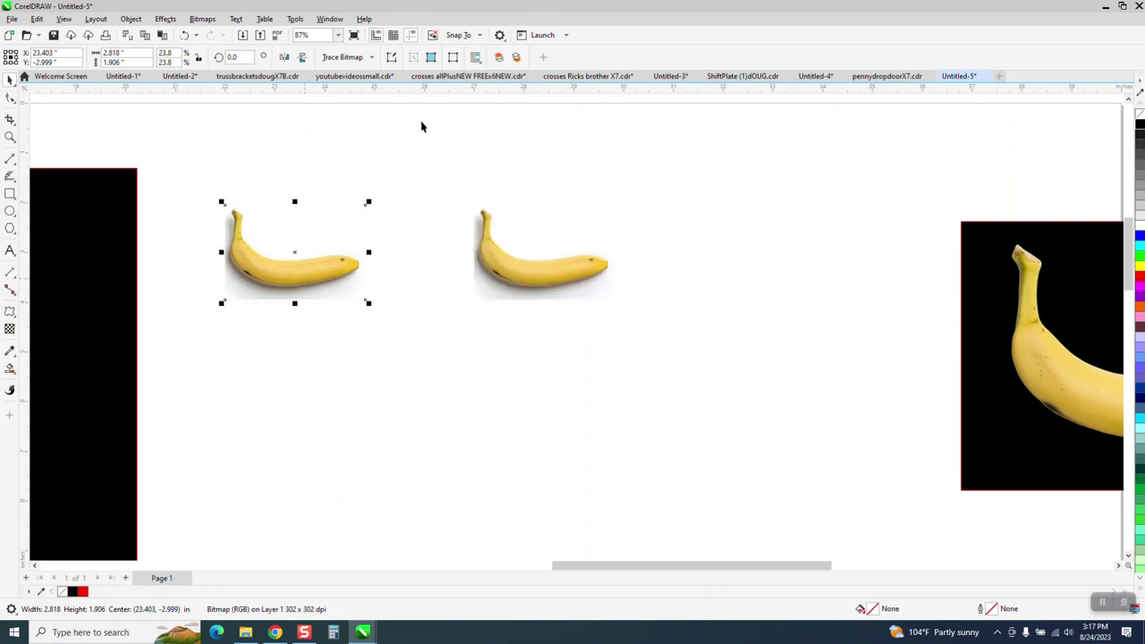
pyautogui.click(370, 60)
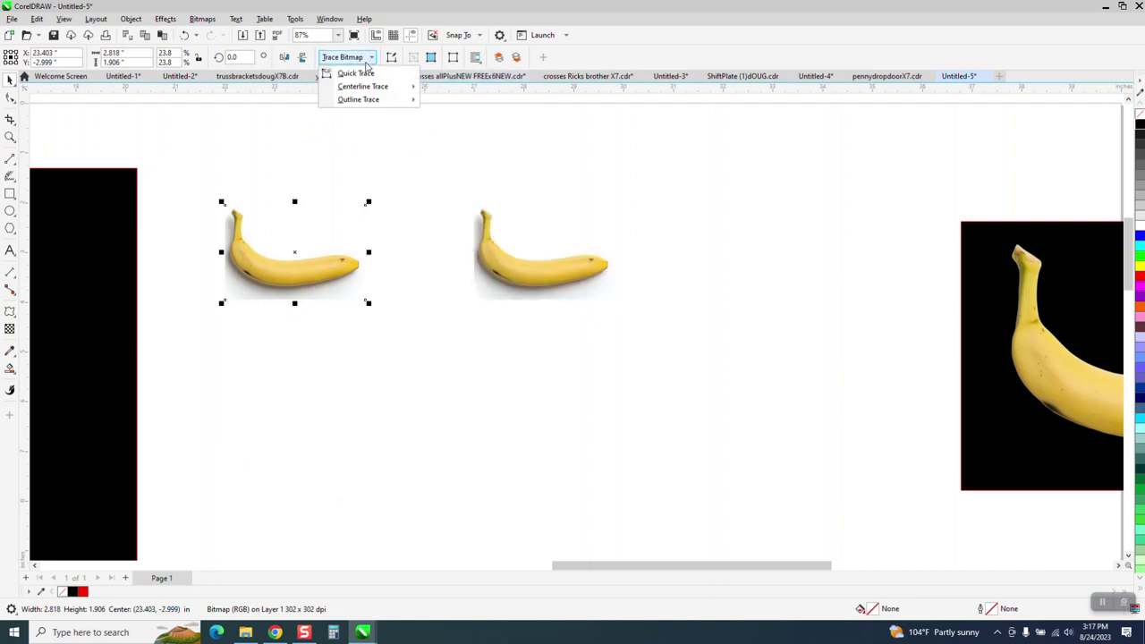
pyautogui.moveTo(370, 99)
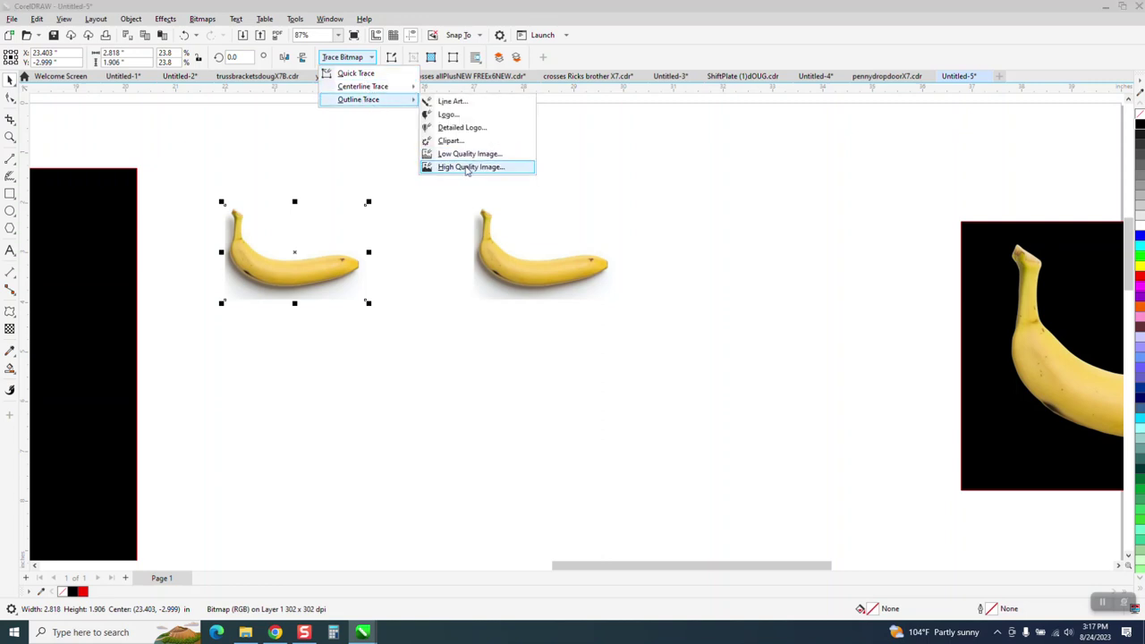
# Step: Outline-trace the left photo as Clipart at detail 80, giving a 20-object vector banana group below it
pyautogui.click(450, 141)
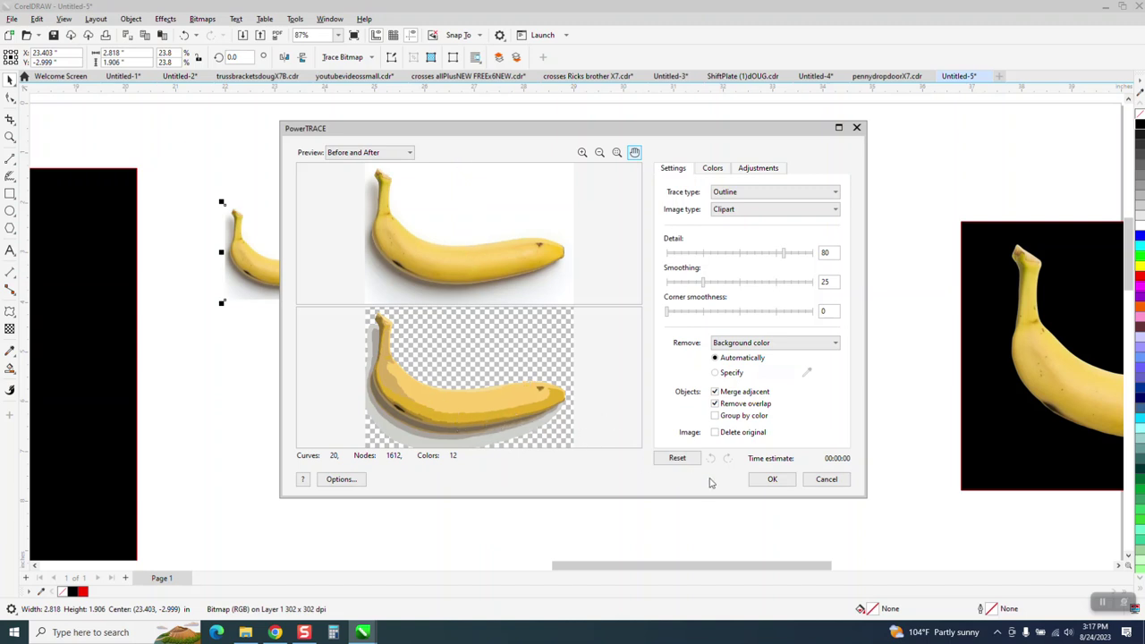
pyautogui.click(770, 480)
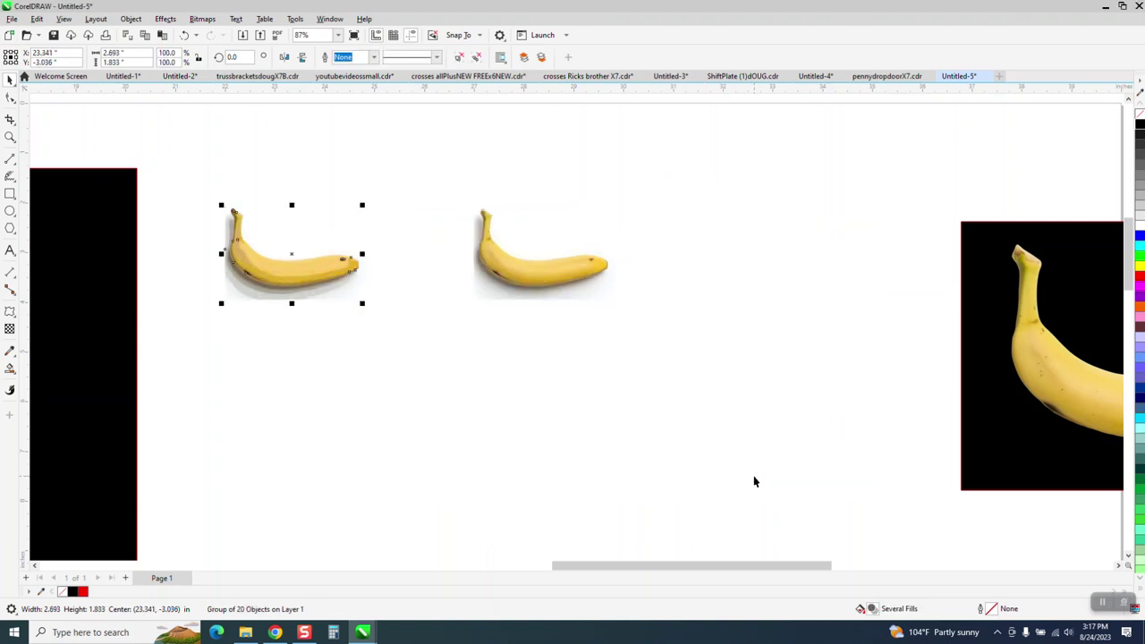
pyautogui.press('Down')
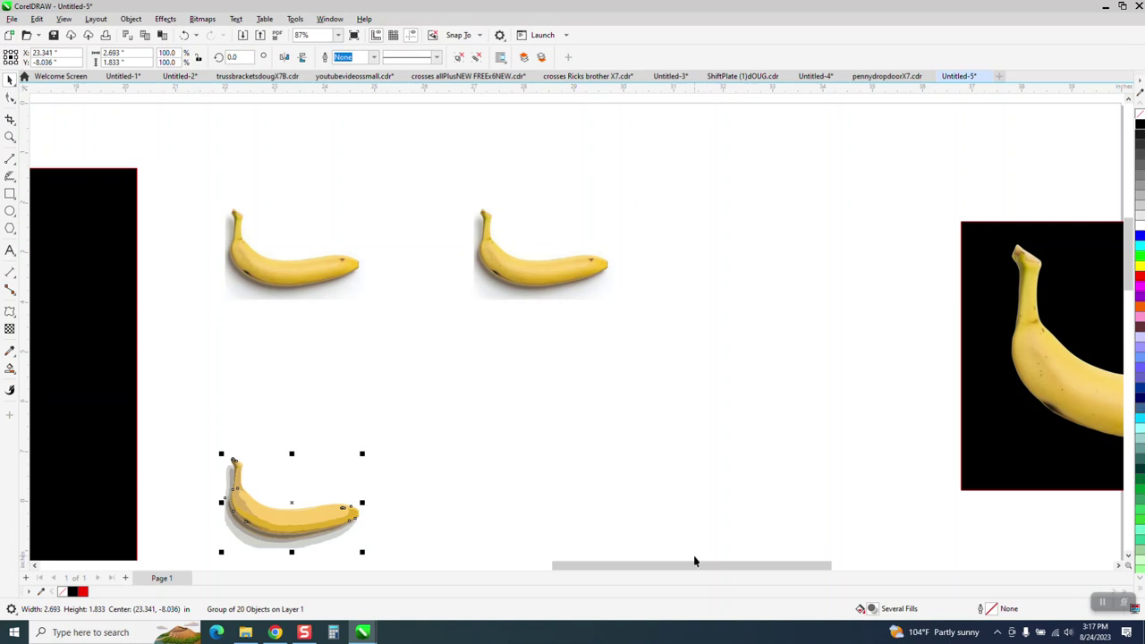
# Step: Nudge the traced banana group 5 inches right and zoom to it with Shift+F2
pyautogui.press('Right')
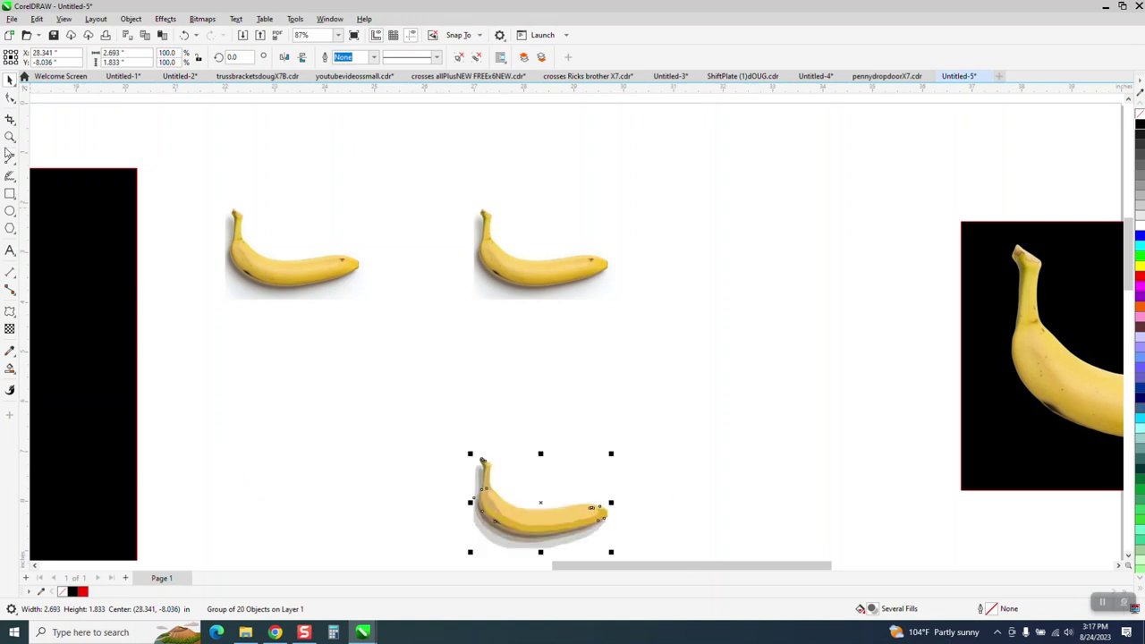
pyautogui.click(10, 136)
pyautogui.hotkey('shift', 'F2')
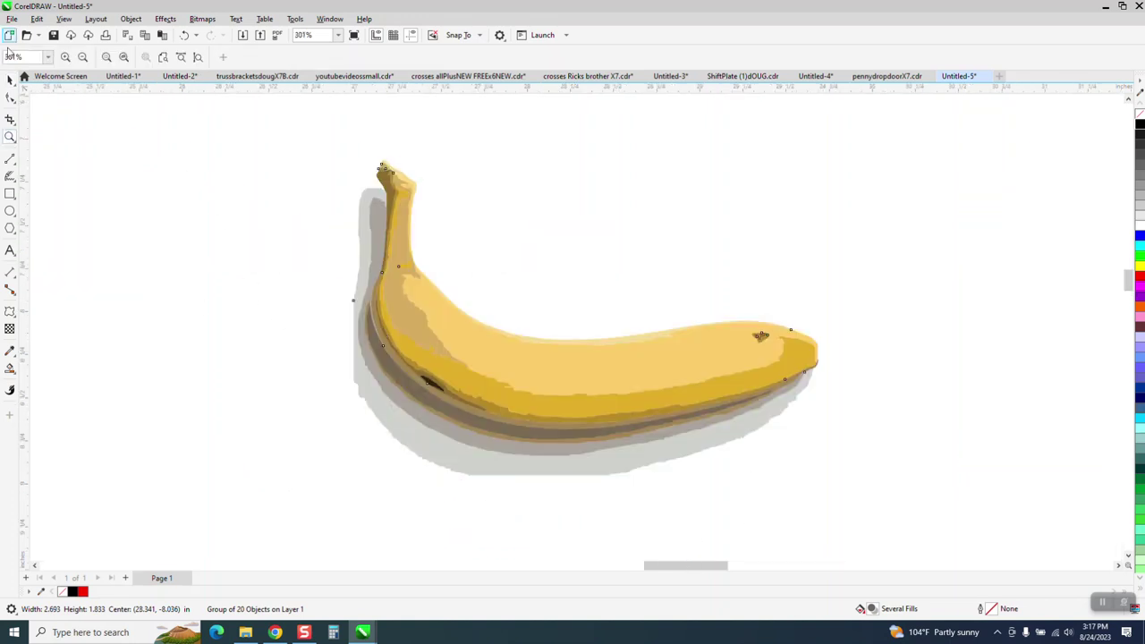
pyautogui.click(130, 19)
# Step: Ungroup all the traced banana pieces and delete its grey, light grey and brown shadow curves
pyautogui.moveTo(178, 230)
pyautogui.click(319, 241)
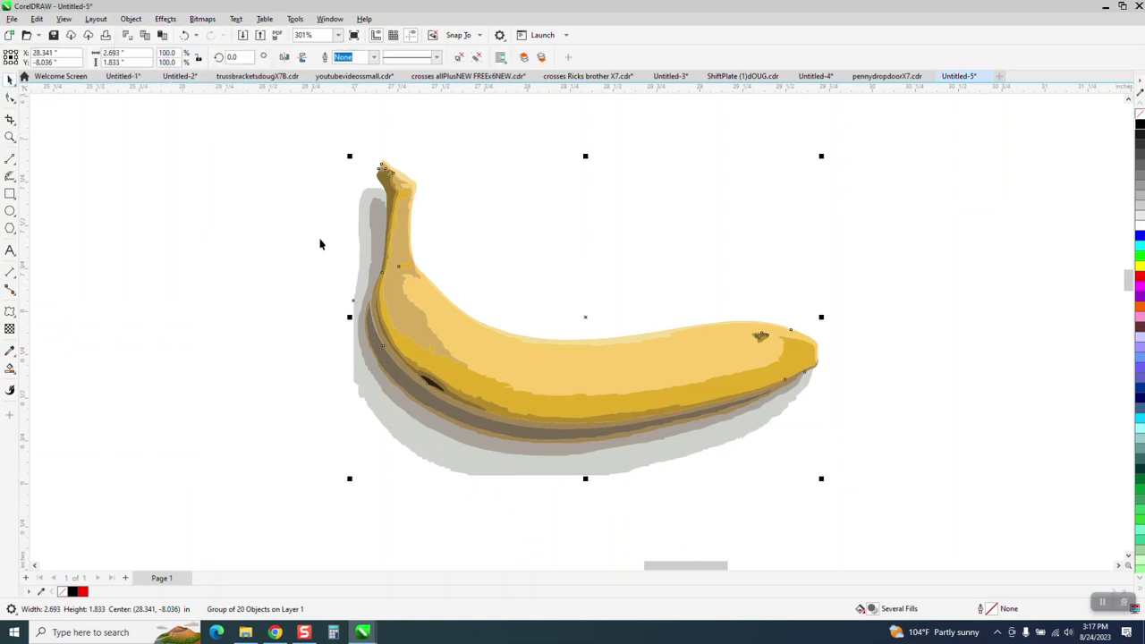
pyautogui.click(354, 294)
pyautogui.click(380, 241)
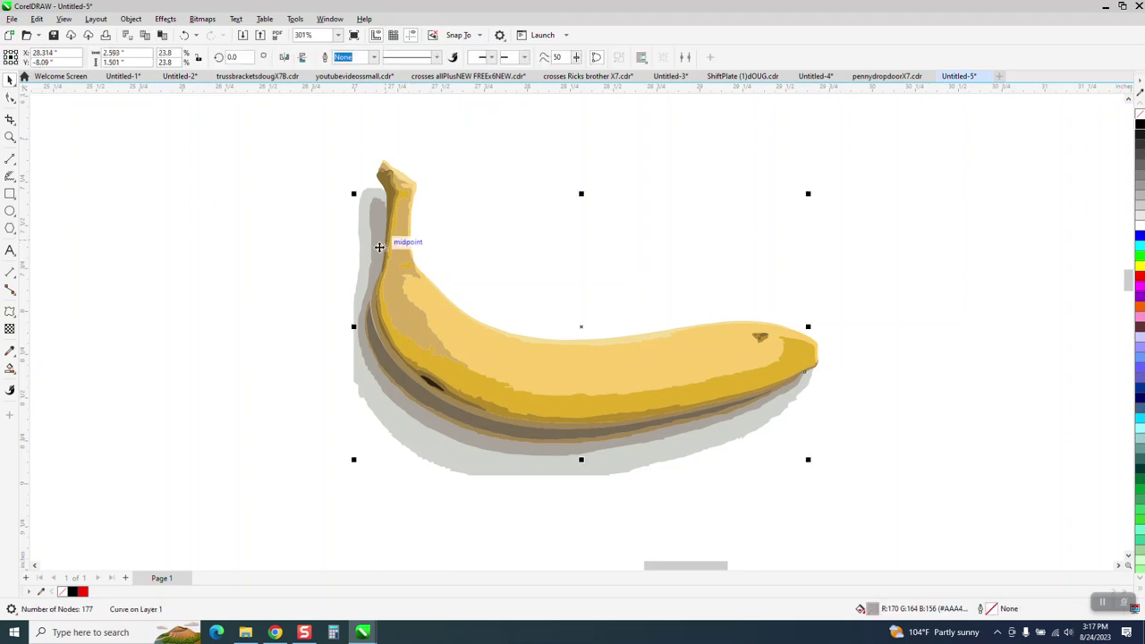
pyautogui.press('Delete')
pyautogui.click(361, 226)
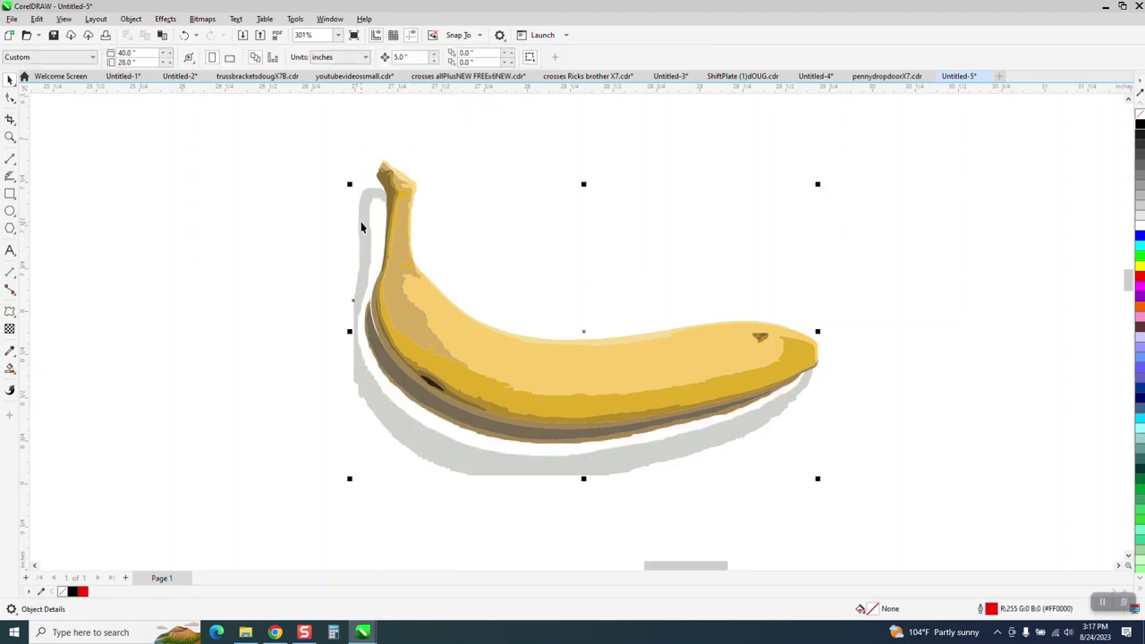
pyautogui.press('Delete')
pyautogui.click(460, 434)
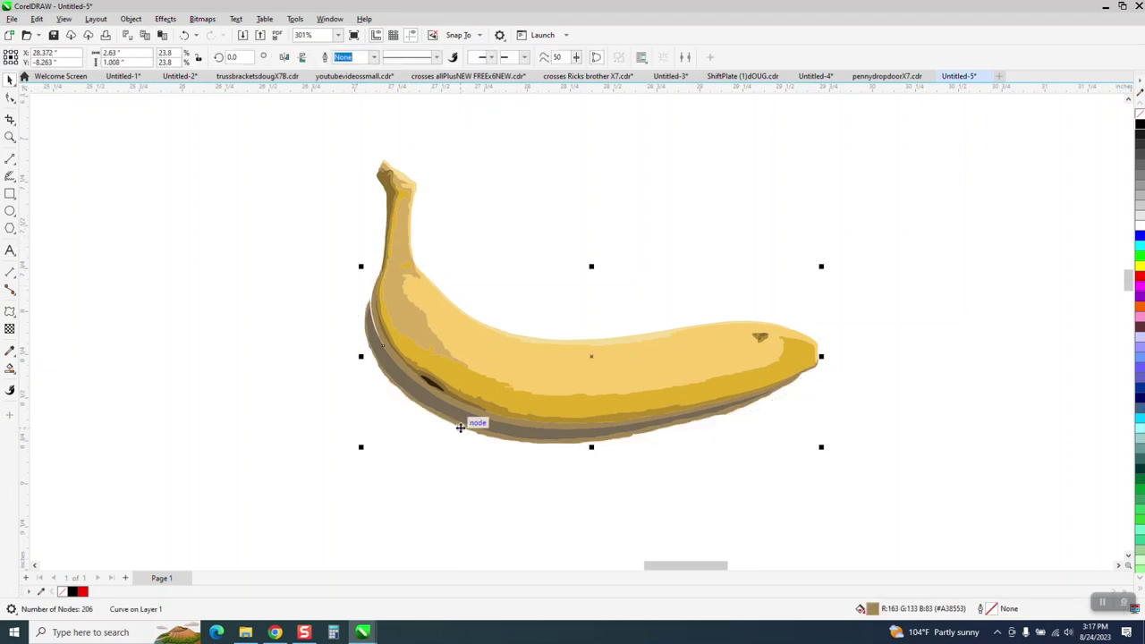
pyautogui.press('Delete')
pyautogui.click(463, 431)
pyautogui.press('Delete')
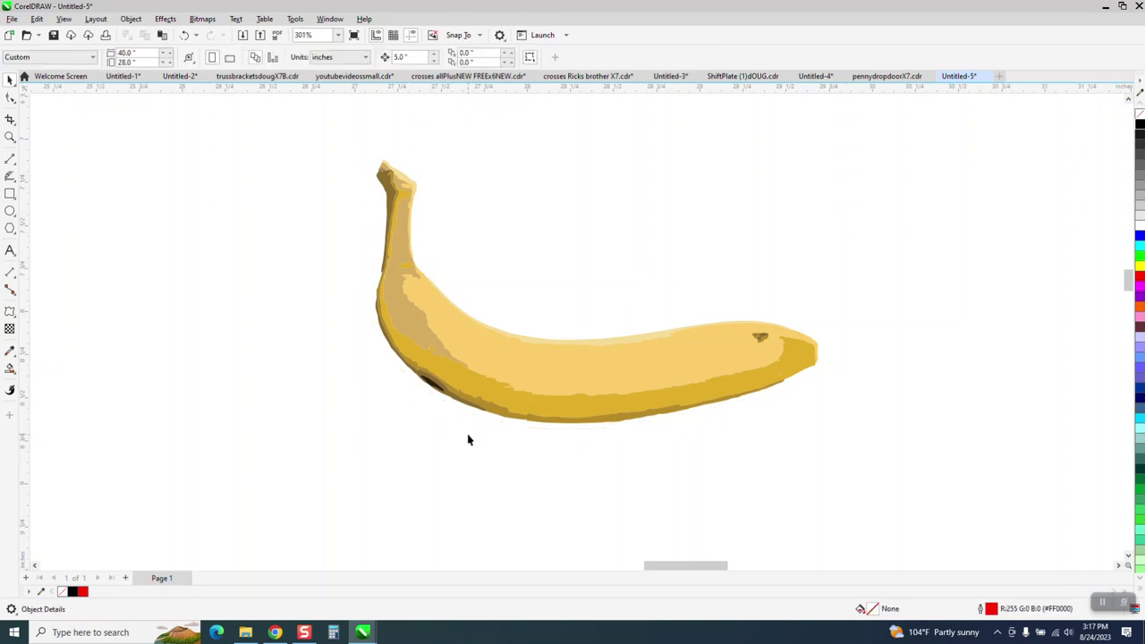
# Step: Draw a 3.009 × 1.925 inch rectangle enclosing the whole banana
pyautogui.scroll(-3, 308, 382)
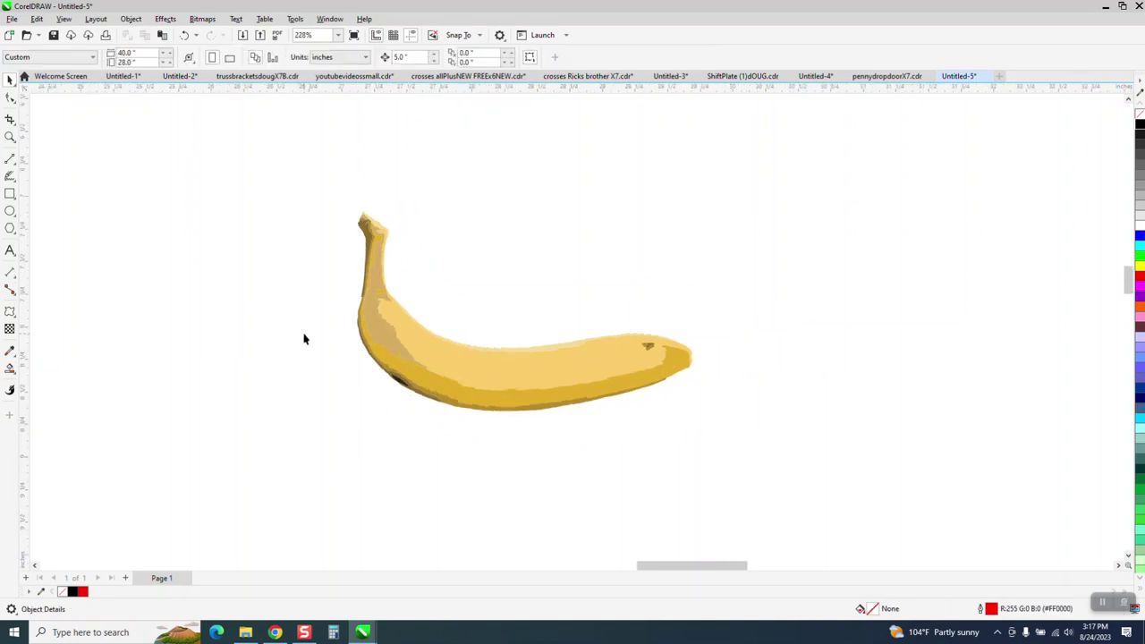
pyautogui.click(362, 328)
pyautogui.scroll(-8, 243, 230)
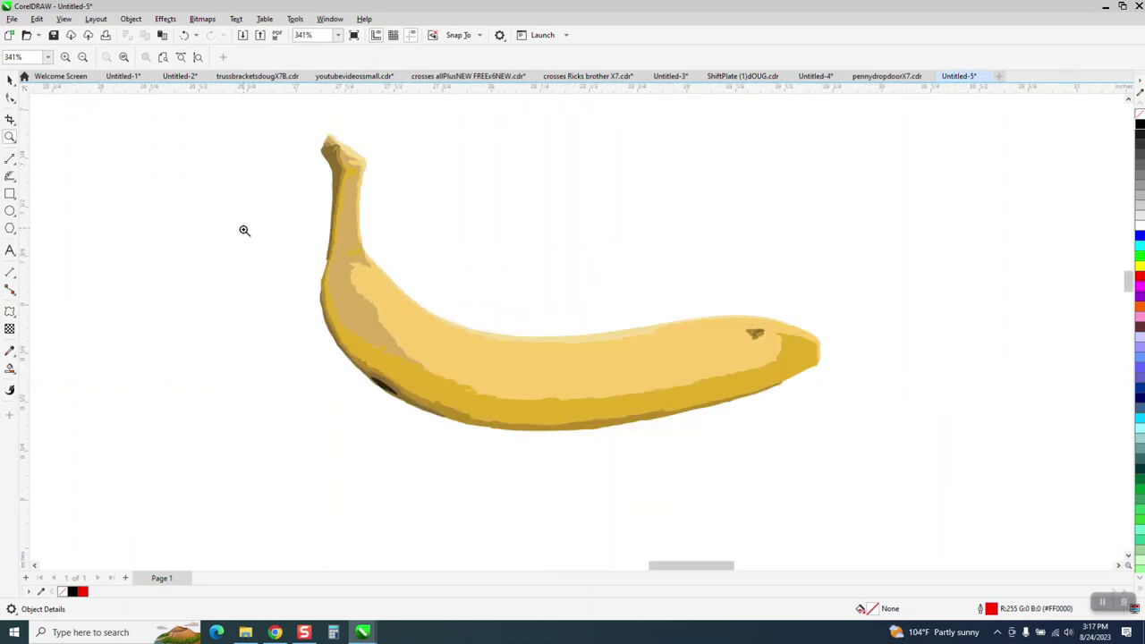
pyautogui.click(9, 79)
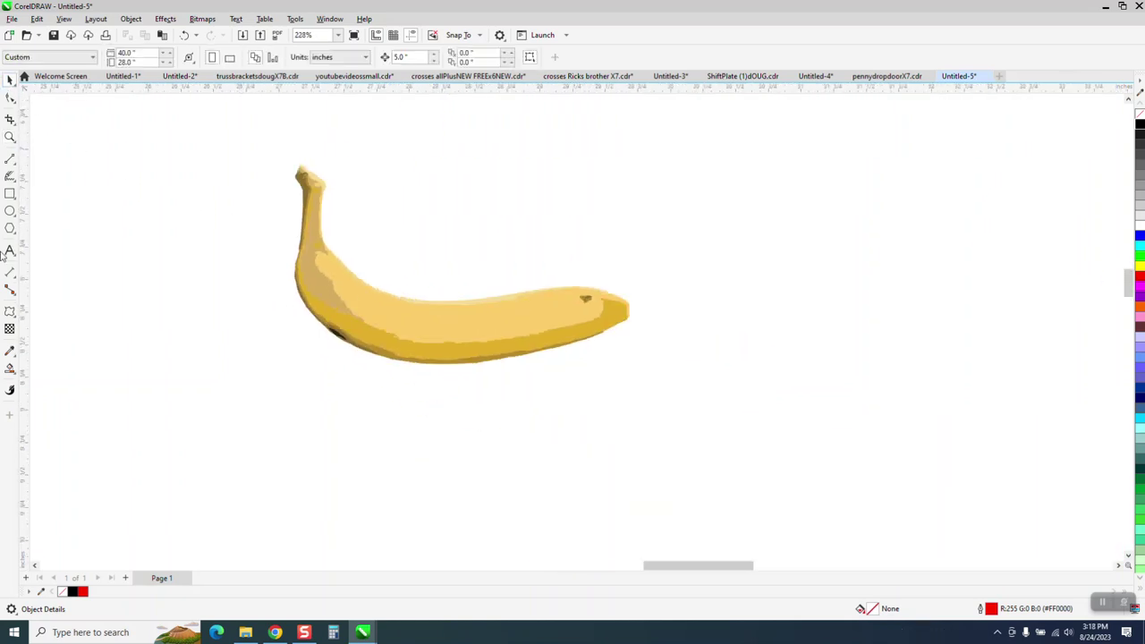
pyautogui.click(10, 194)
pyautogui.moveTo(270, 145)
pyautogui.mouseDown()
pyautogui.moveTo(550, 348)
pyautogui.moveTo(664, 398)
pyautogui.mouseUp()
# Step: Smart Fill the area around the banana inside the rectangle red and nudge that shape 5 inches left
pyautogui.click(16, 374)
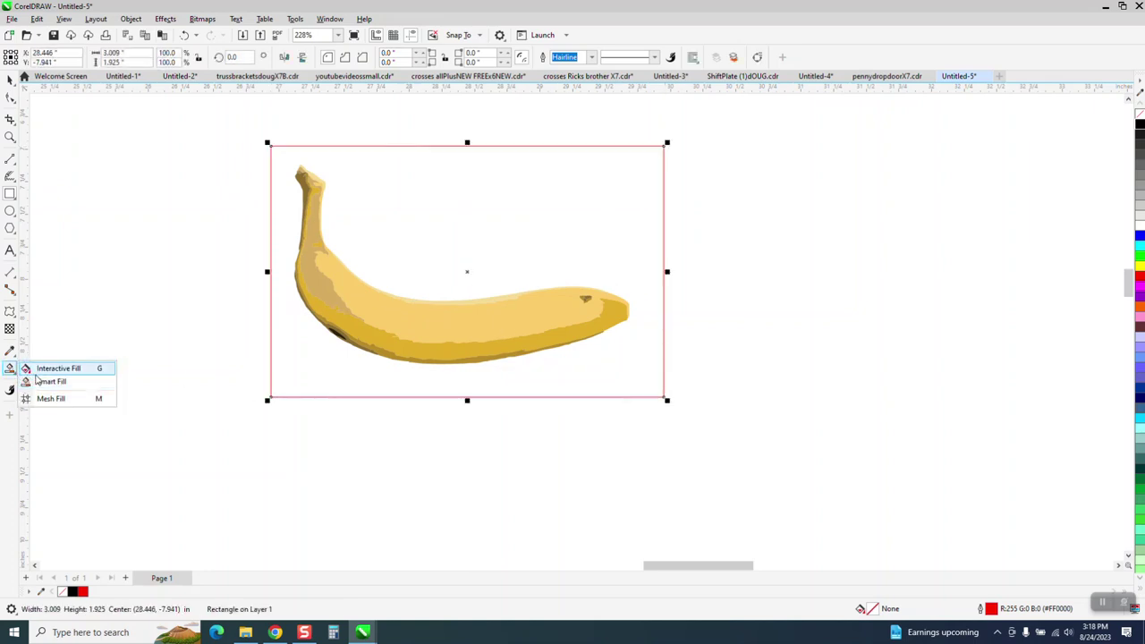
pyautogui.click(47, 367)
pyautogui.click(393, 271)
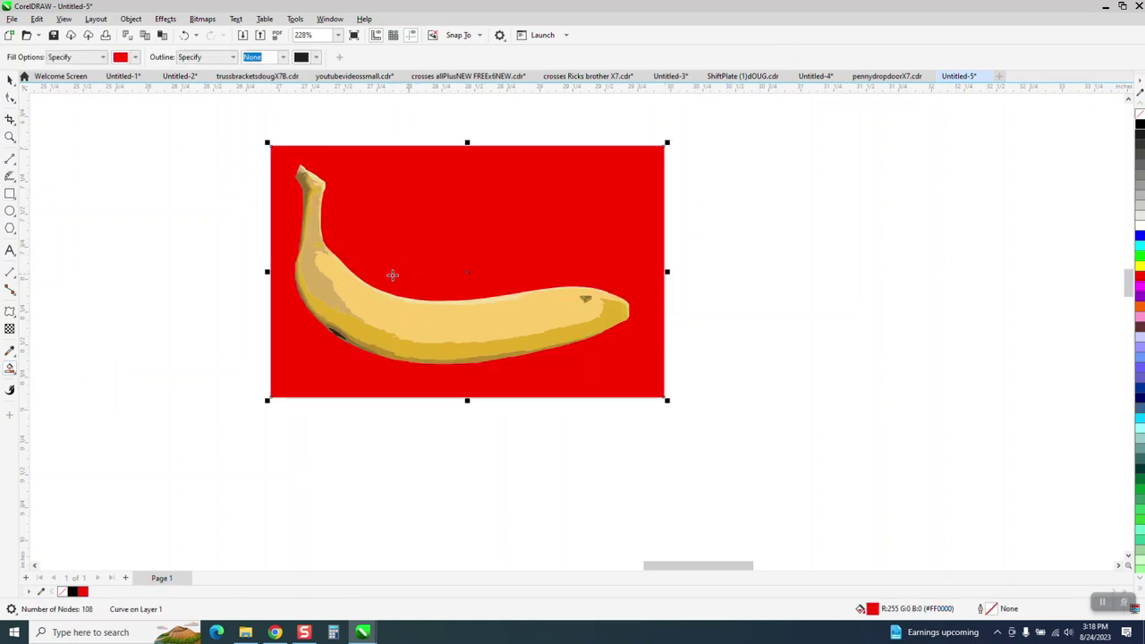
pyautogui.scroll(-4, 356, 320)
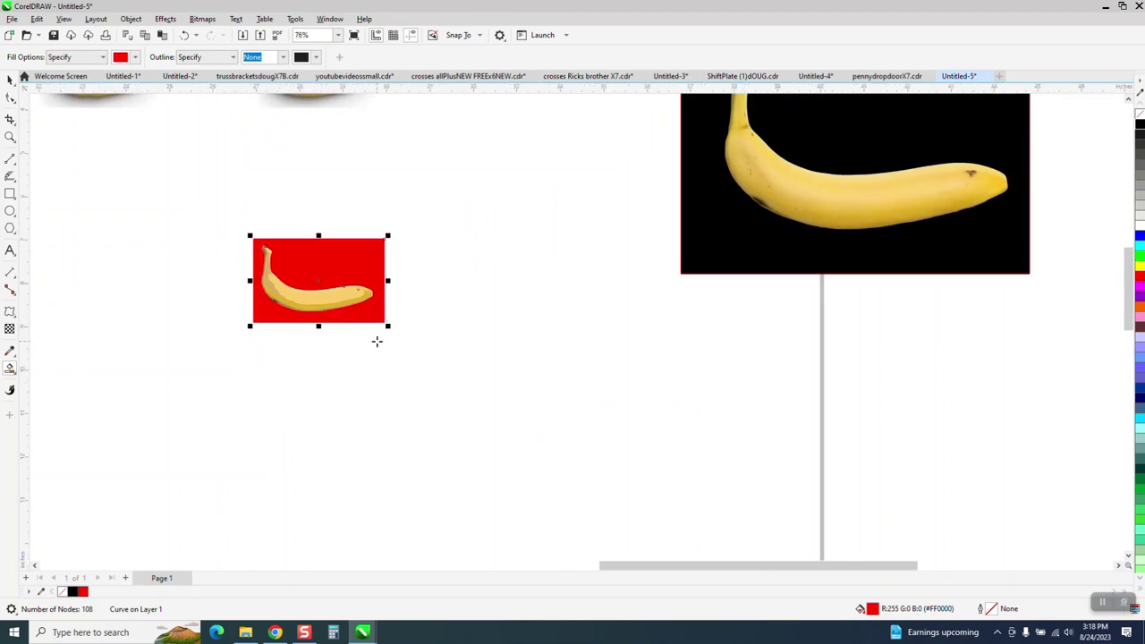
pyautogui.press('Left')
pyautogui.scroll(-1, 445, 399)
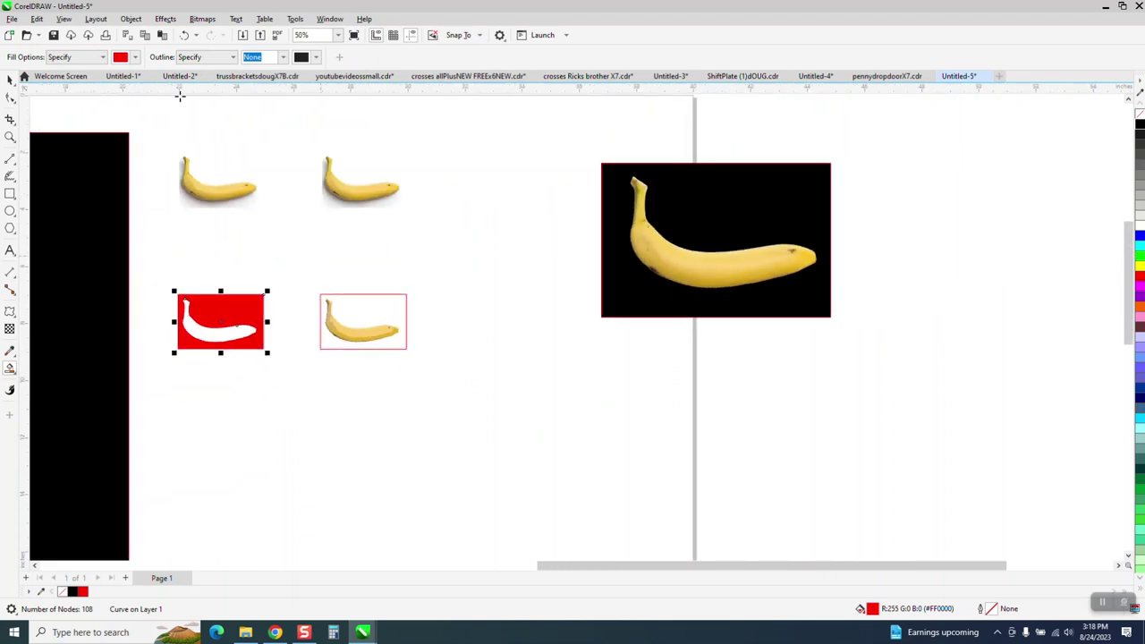
# Step: Set the fill colour to blue (R0 G0 B255) and Smart Fill the white banana silhouette
pyautogui.click(135, 56)
pyautogui.click(172, 132)
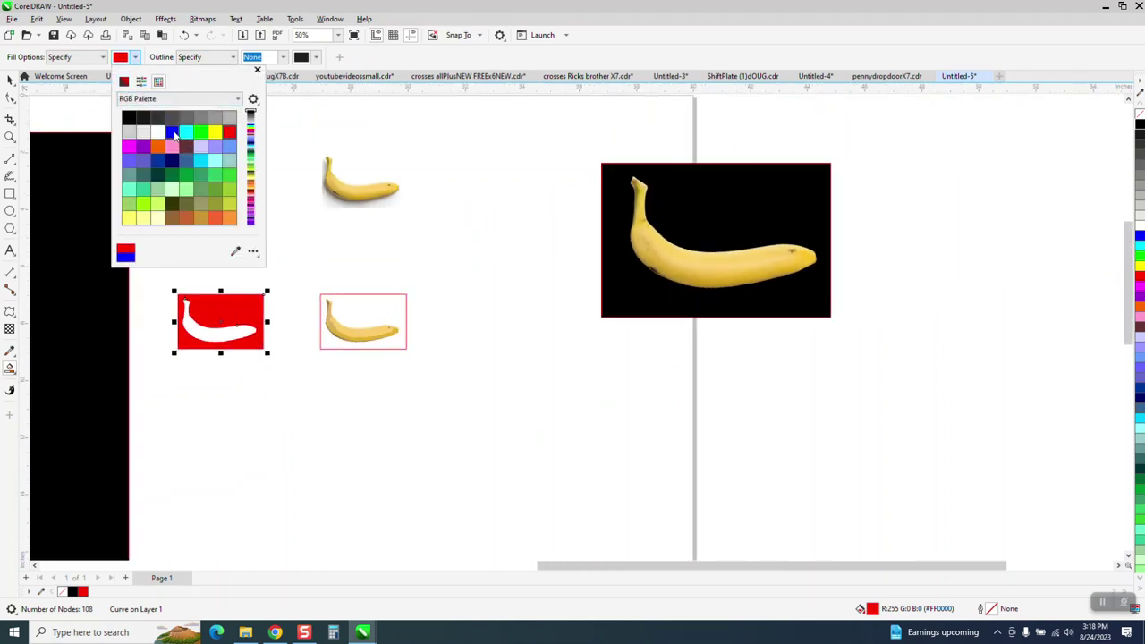
pyautogui.click(220, 335)
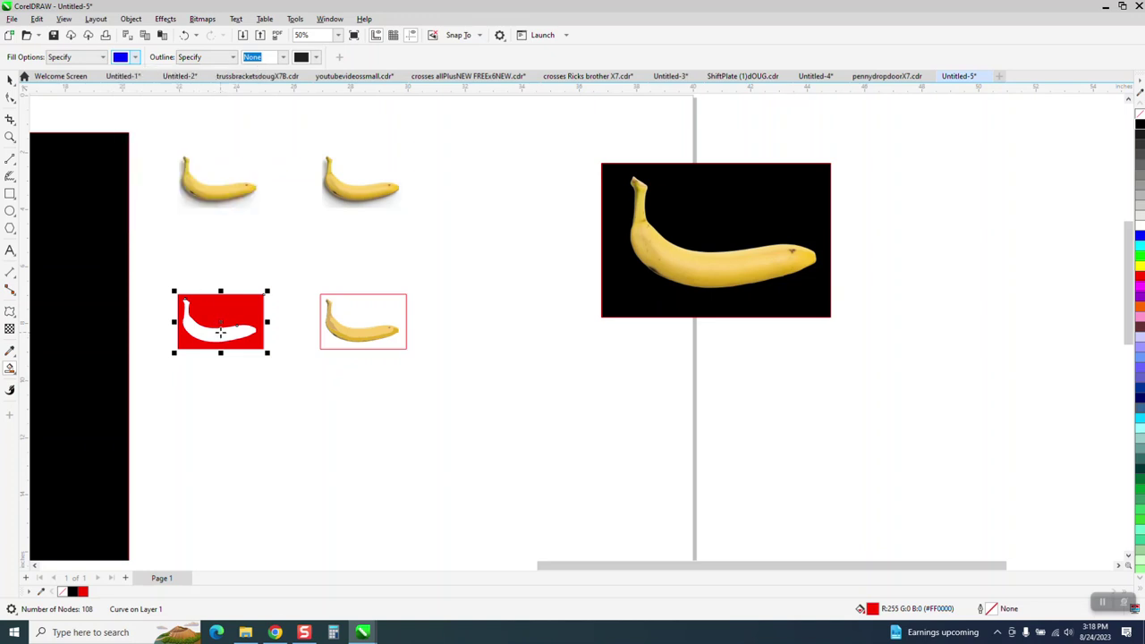
pyautogui.click(220, 333)
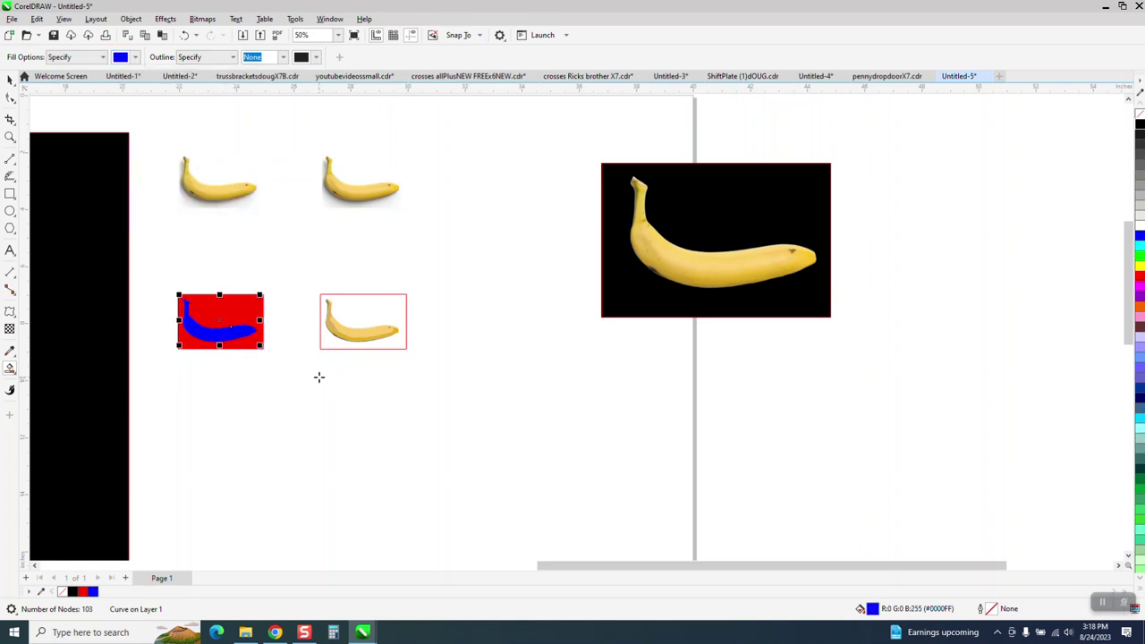
# Step: Bring the blue banana silhouette back onto the first banana photo and zoom in around it
pyautogui.click(10, 79)
pyautogui.click(239, 199)
pyautogui.click(363, 193)
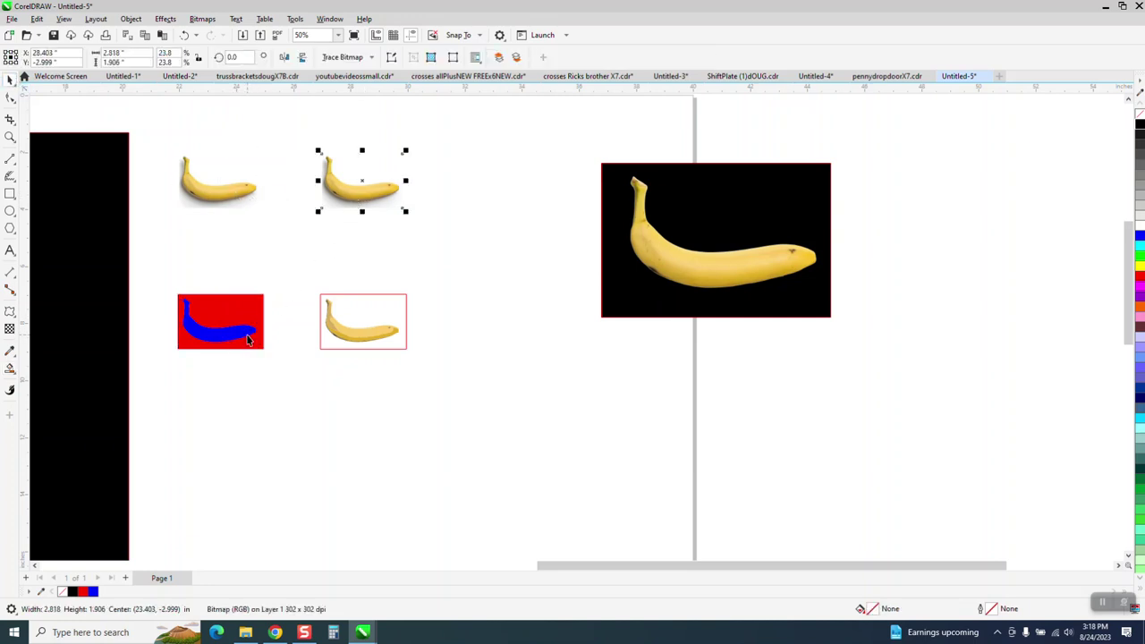
pyautogui.click(245, 338)
pyautogui.hotkey('ctrl', 'z')
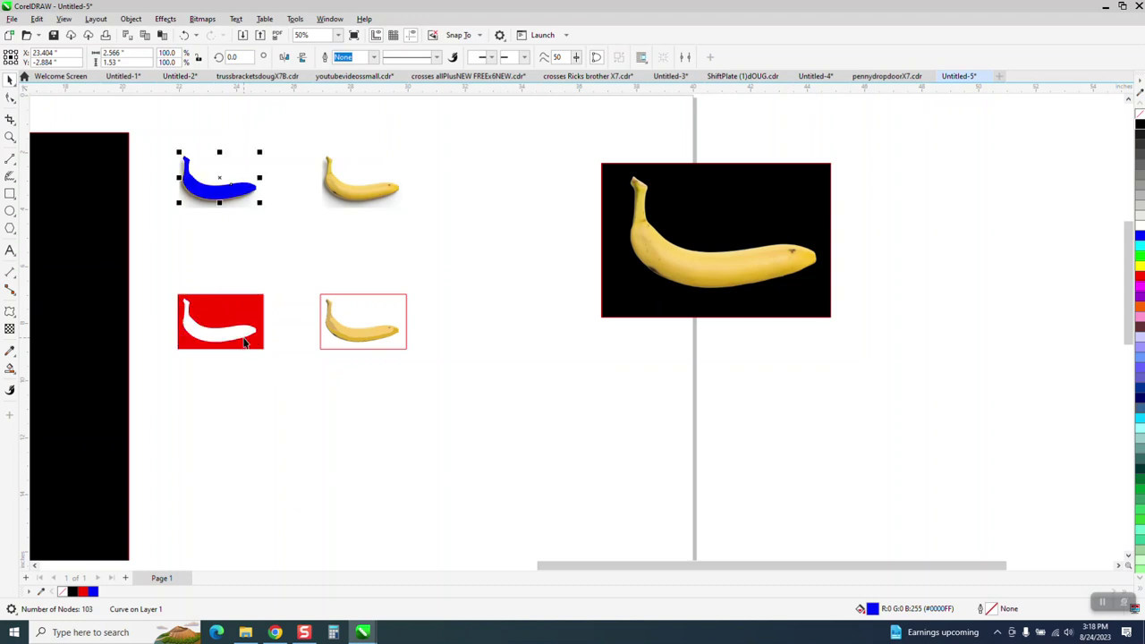
pyautogui.click(10, 137)
pyautogui.moveTo(130, 136); pyautogui.dragTo(284, 245)
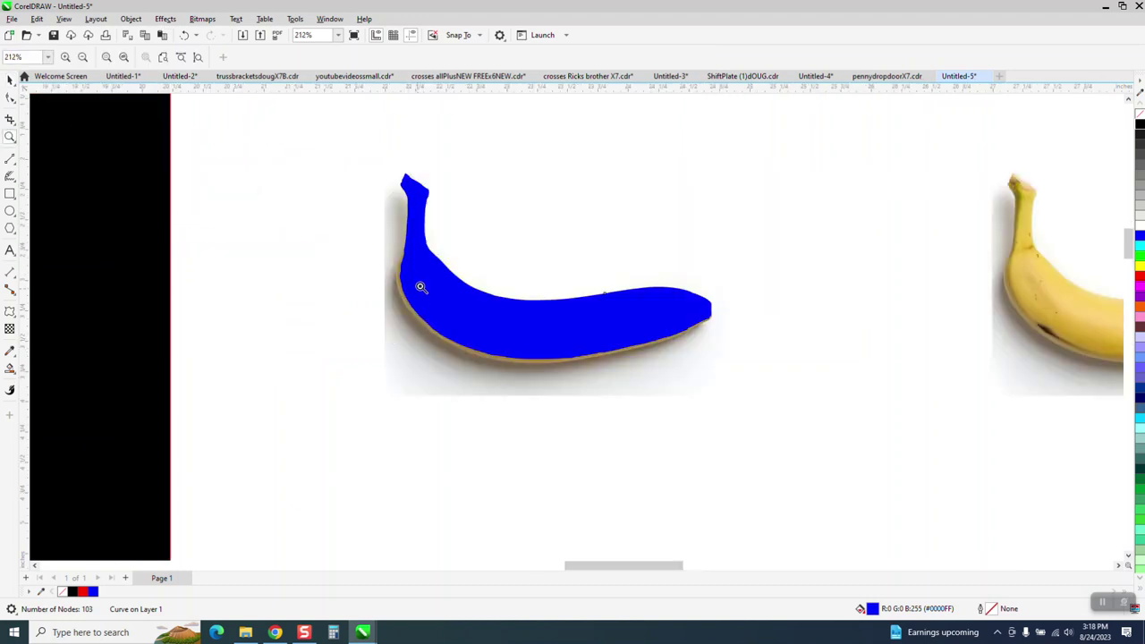
pyautogui.click(8, 80)
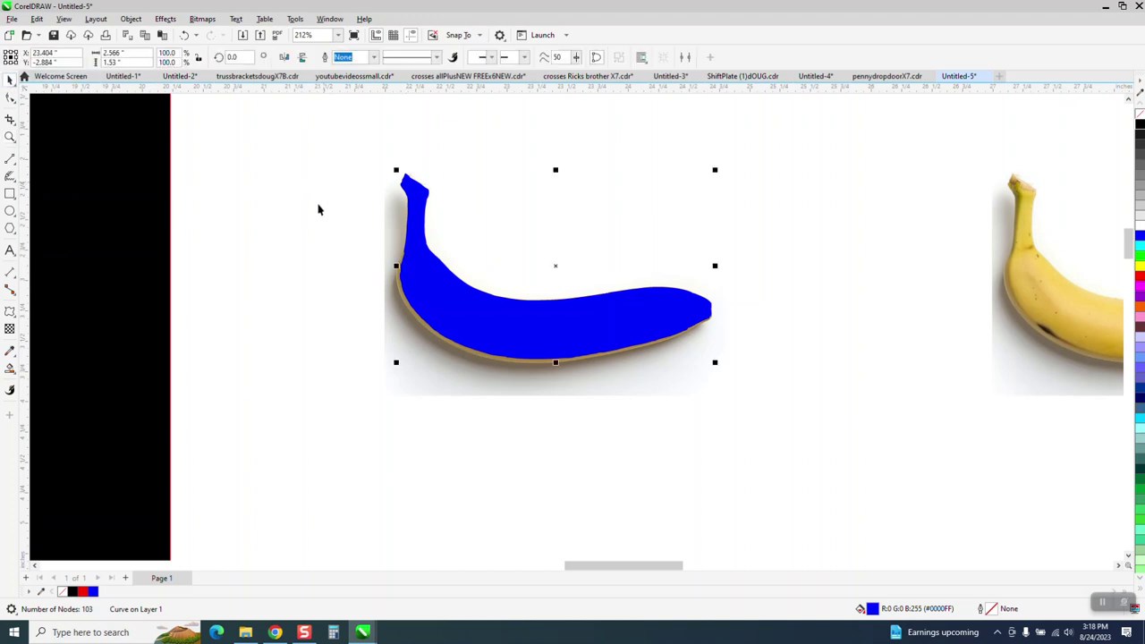
pyautogui.scroll(-1, 319, 207)
# Step: Intersect the photo with the blue silhouette and nudge the cut-out banana onto the black rectangle
pyautogui.moveTo(315, 140); pyautogui.dragTo(579, 362)
pyautogui.moveTo(676, 418); pyautogui.dragTo(679, 418)
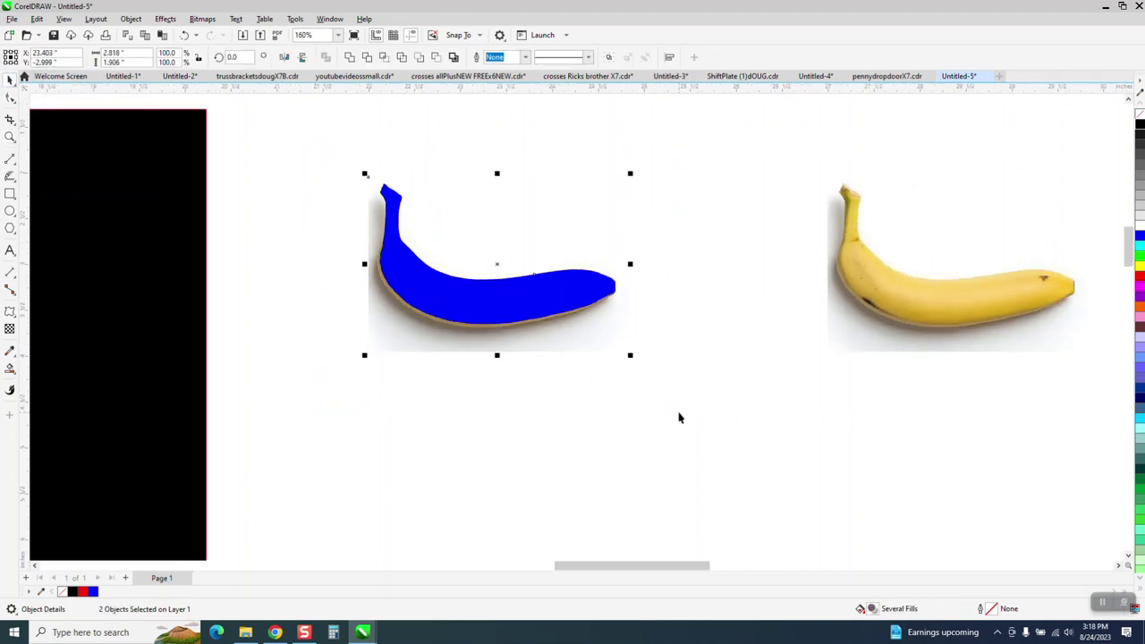
pyautogui.click(385, 60)
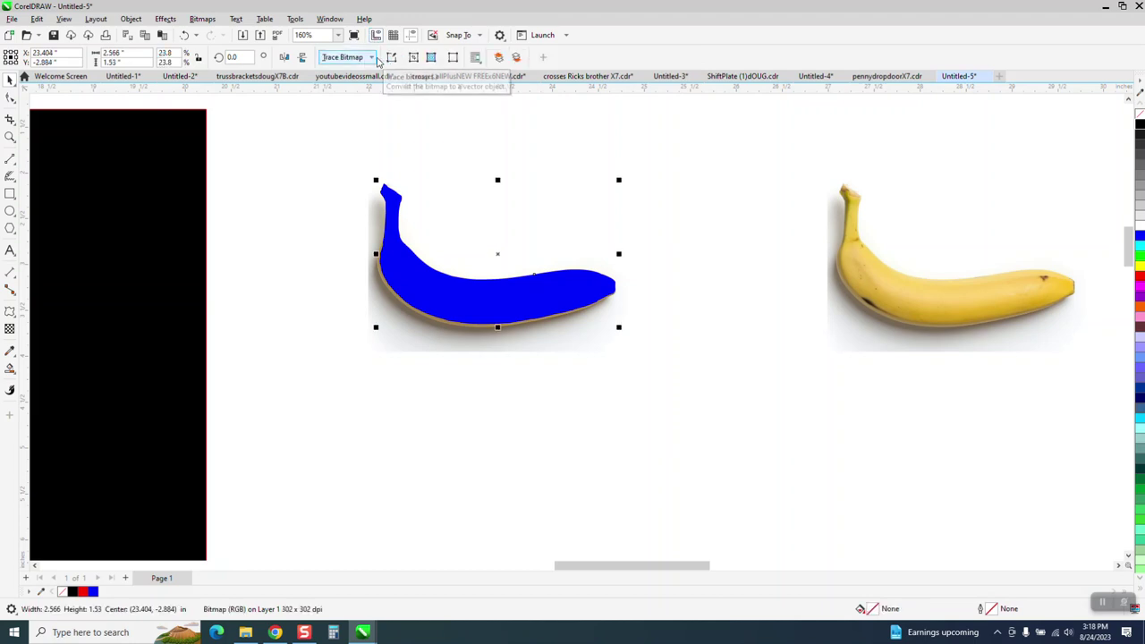
pyautogui.scroll(-3, 522, 277)
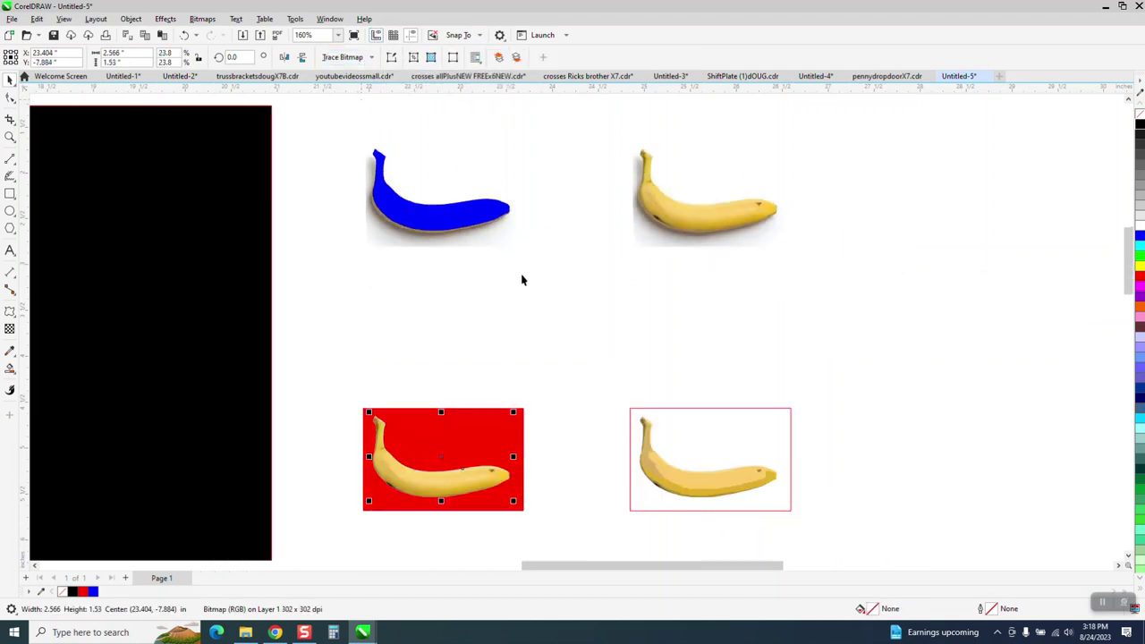
pyautogui.press('Left')
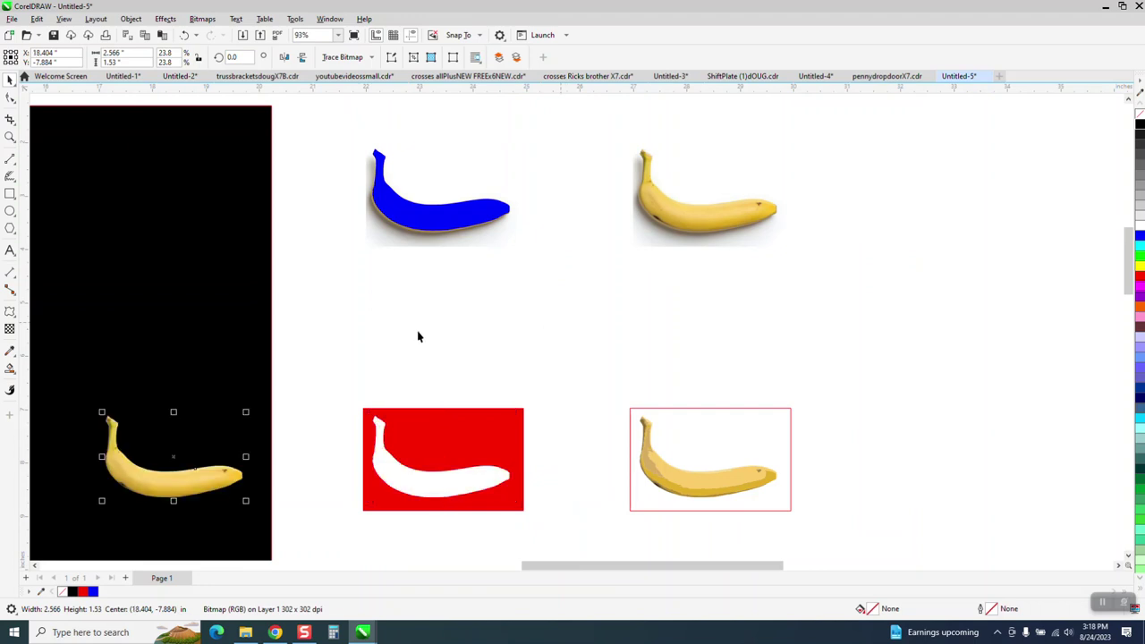
pyautogui.click(10, 137)
# Step: Zoom onto the banana on black and brush the Smooth tool along its jagged outline near the tip
pyautogui.moveTo(90, 405); pyautogui.dragTo(277, 503)
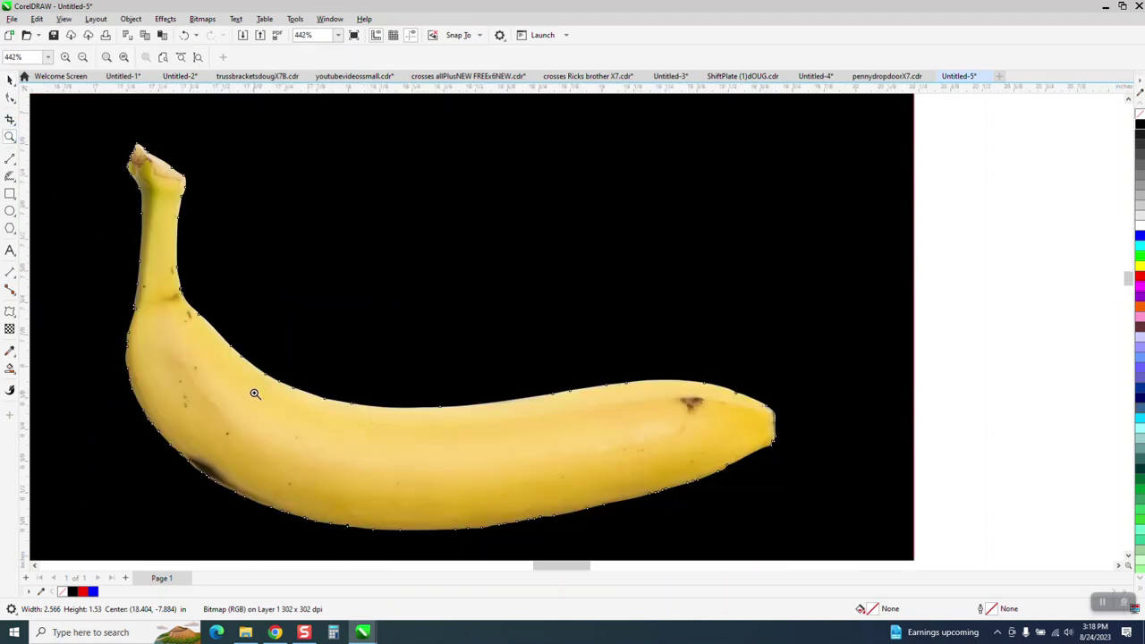
pyautogui.click(774, 432)
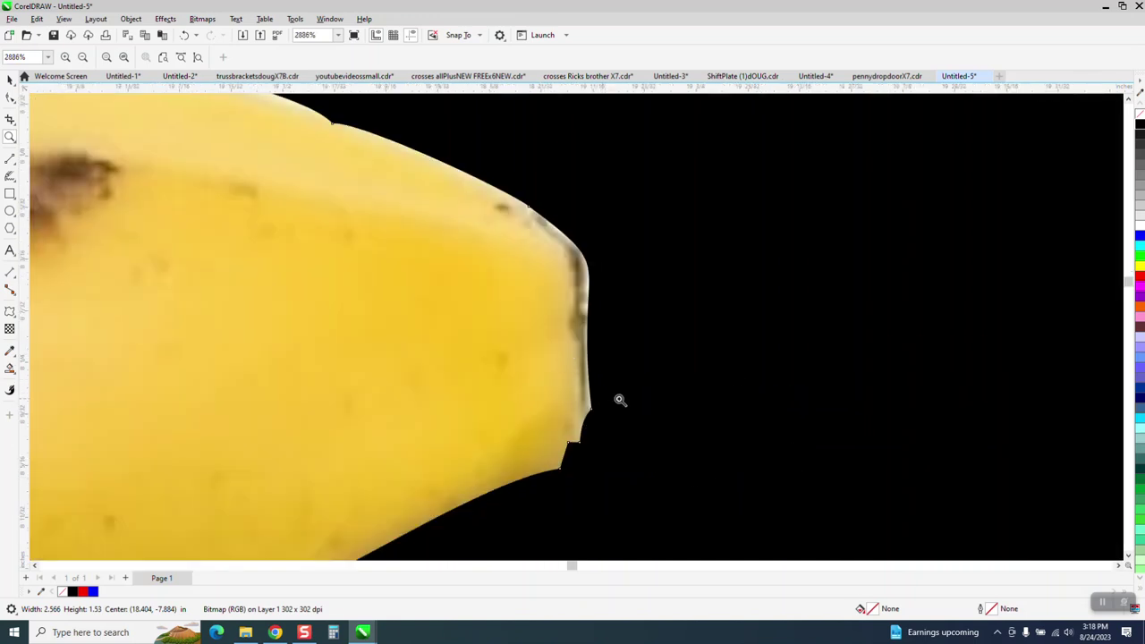
pyautogui.scroll(-3, 684, 335)
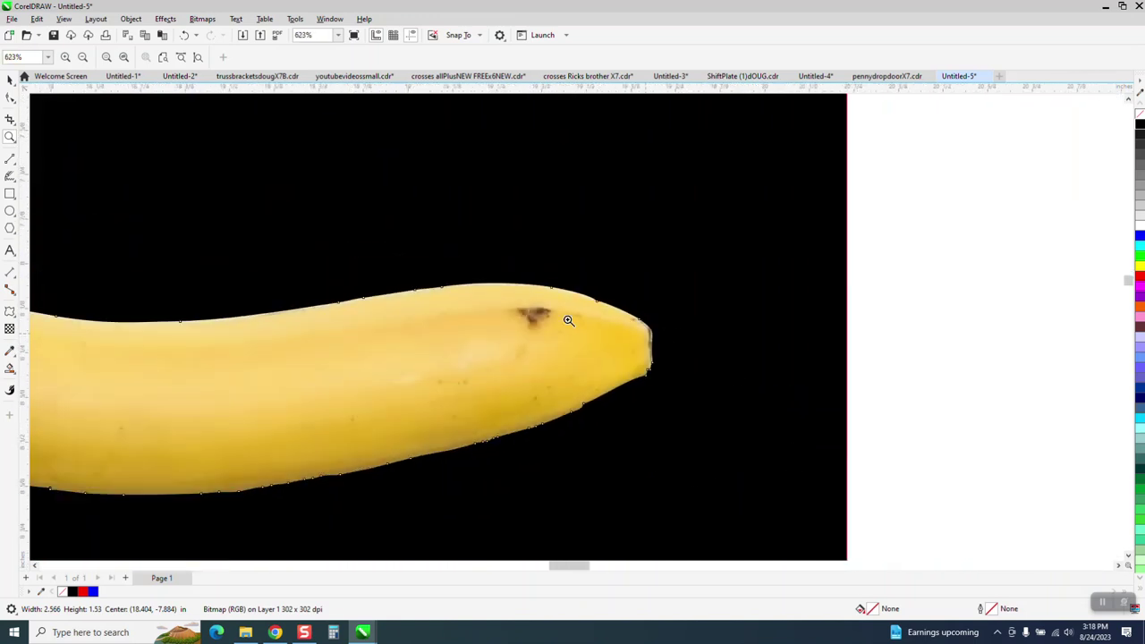
pyautogui.click(12, 98)
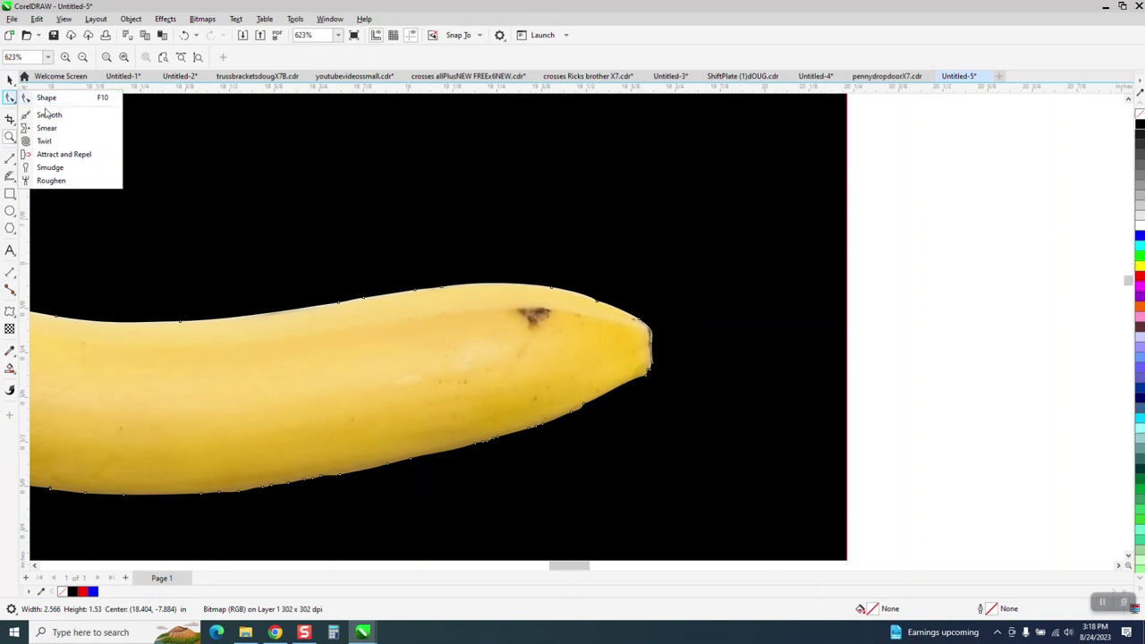
pyautogui.click(49, 116)
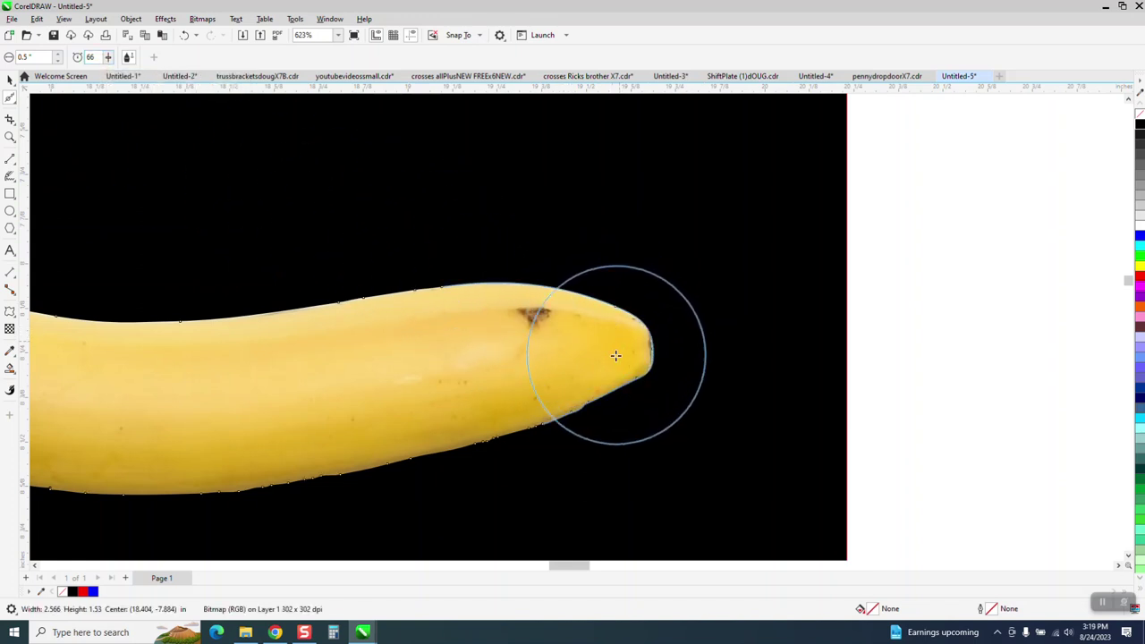
pyautogui.scroll(-2, 605, 333)
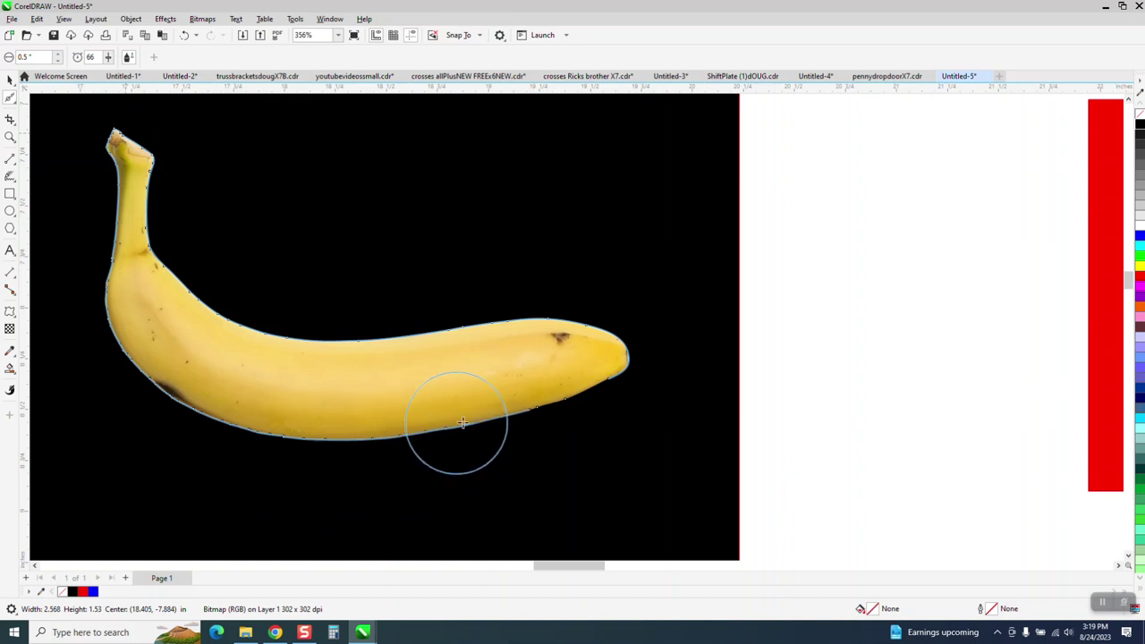
pyautogui.moveTo(462, 422); pyautogui.dragTo(535, 414)
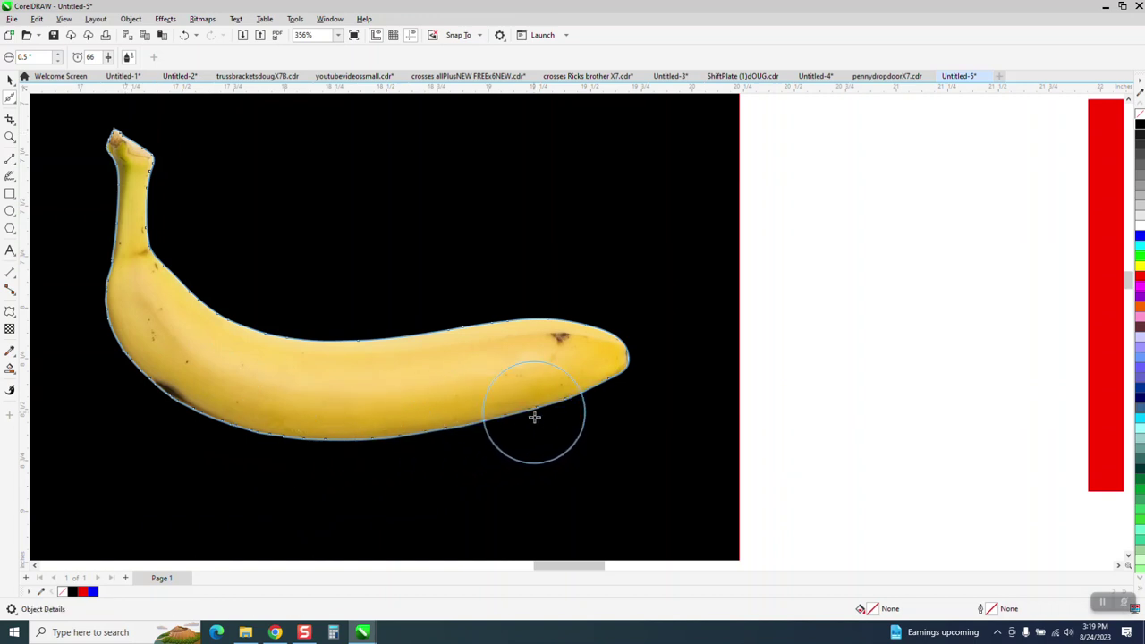
pyautogui.click(9, 137)
pyautogui.moveTo(611, 342); pyautogui.dragTo(649, 405)
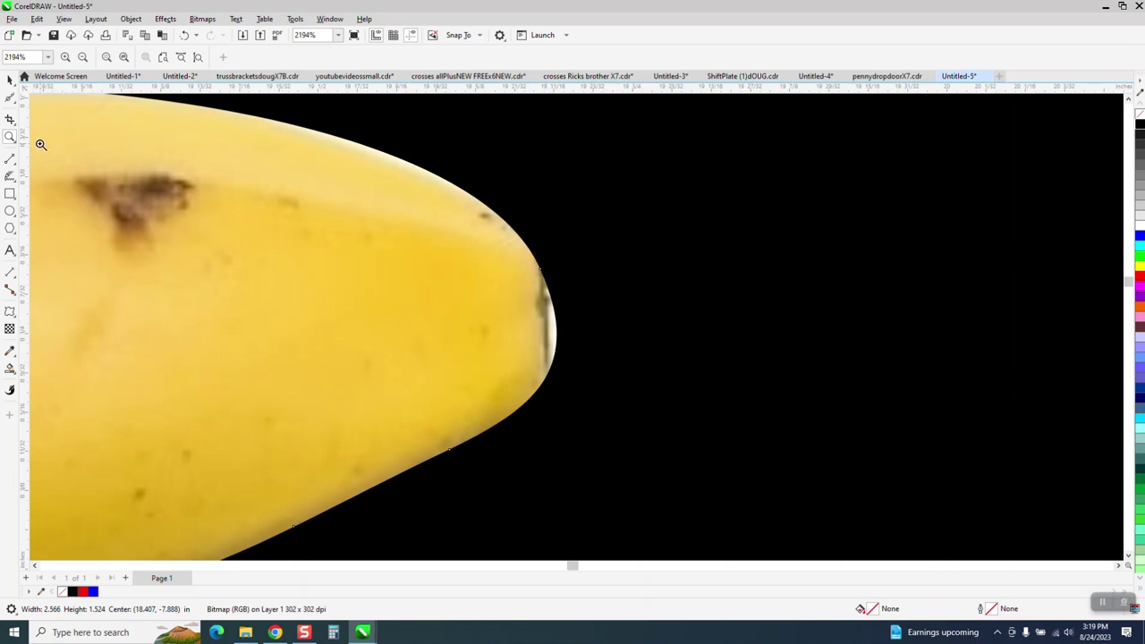
# Step: Select the banana outline with the Shape tool and add a node near the tip
pyautogui.click(19, 100)
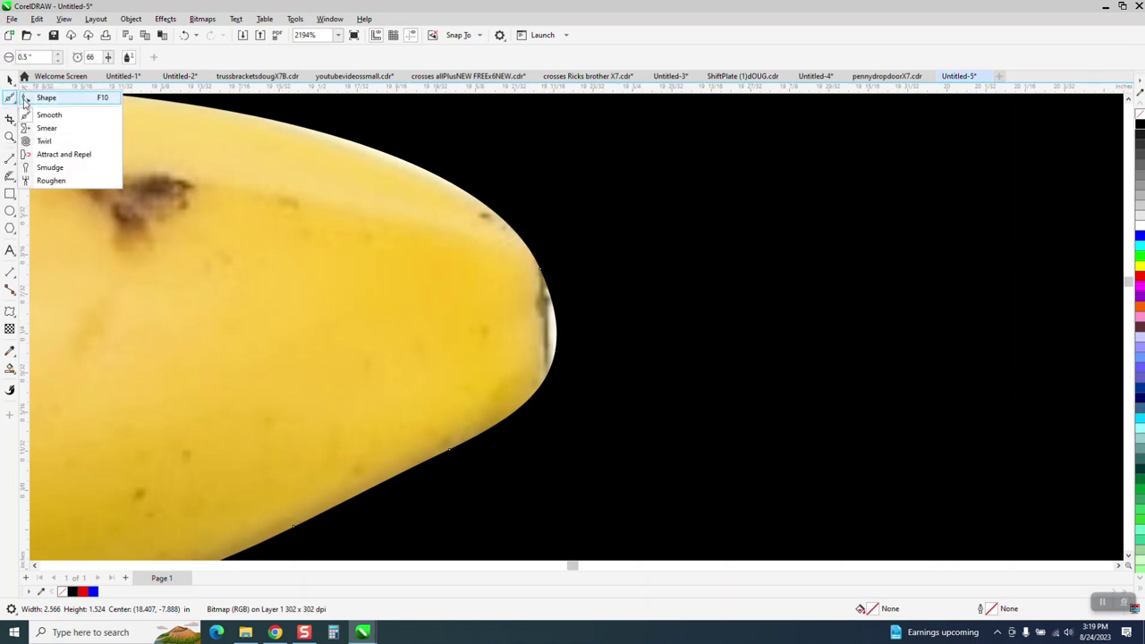
pyautogui.click(564, 342)
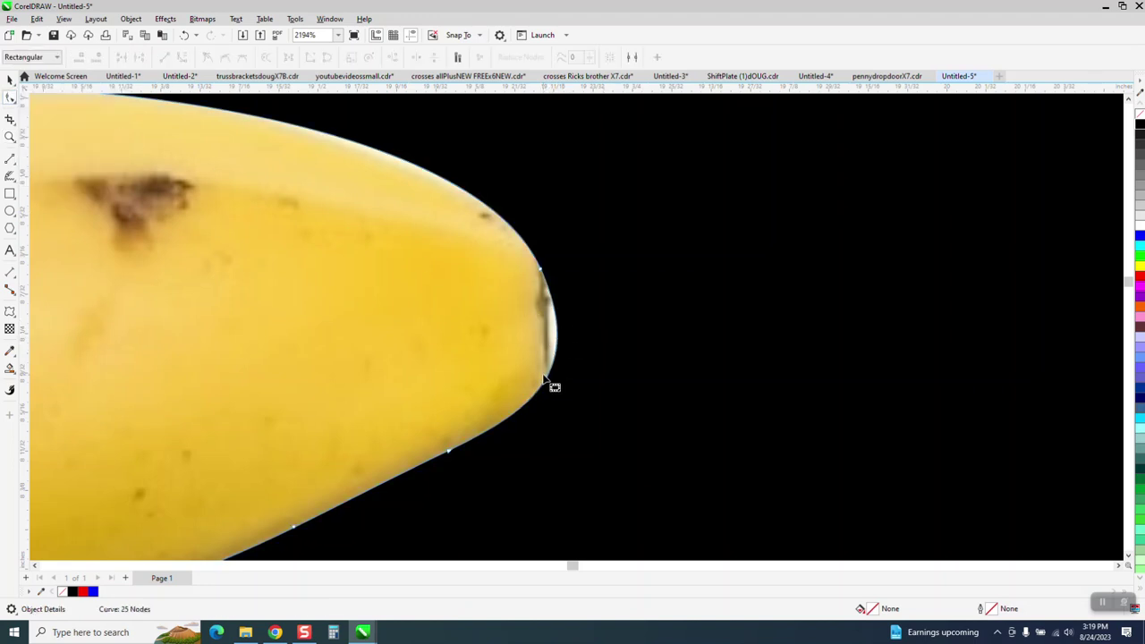
pyautogui.click(544, 385)
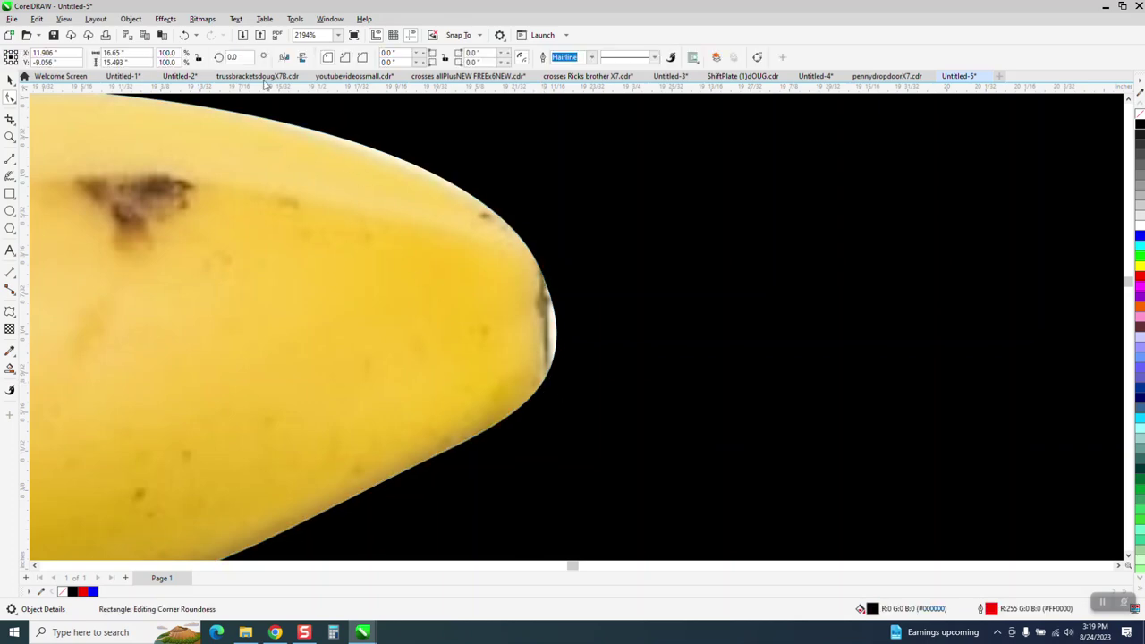
pyautogui.click(532, 398)
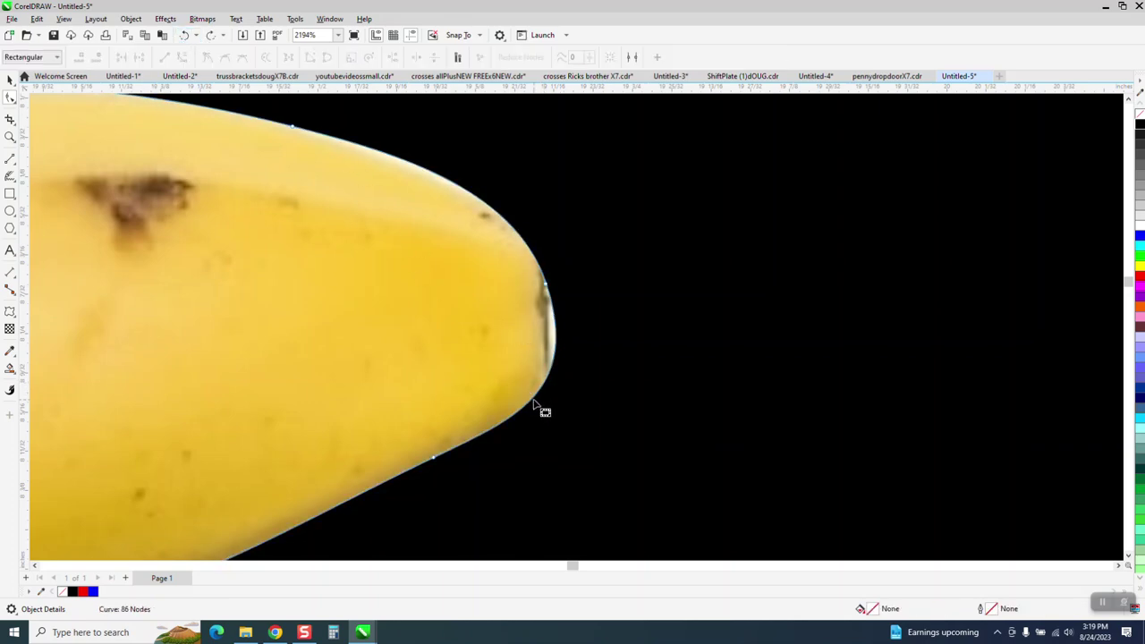
pyautogui.doubleClick(533, 398)
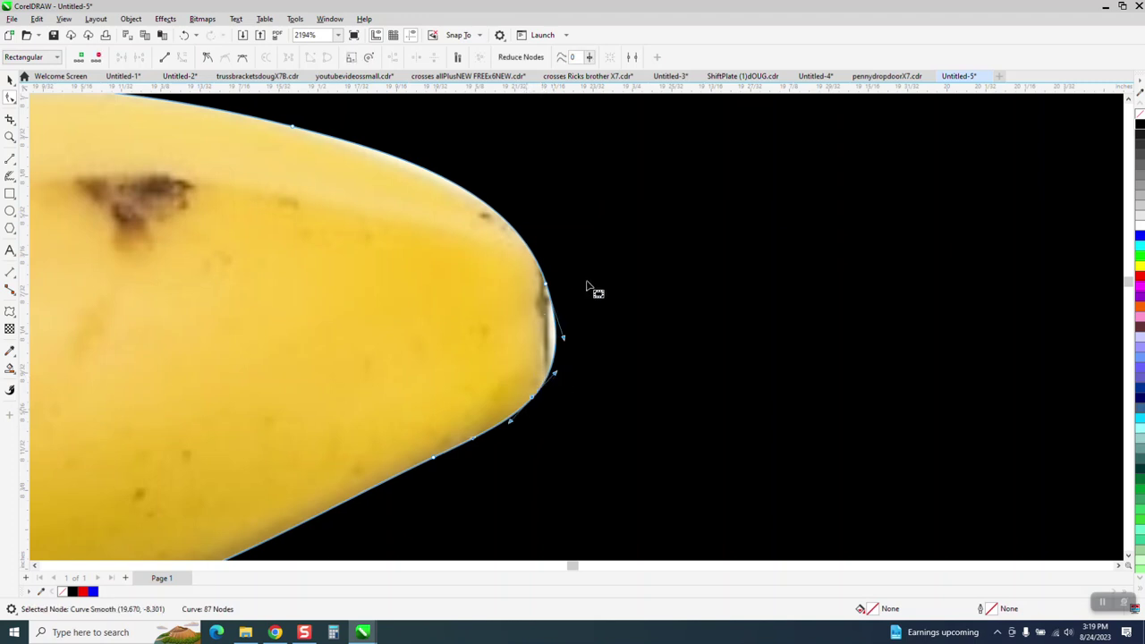
# Step: Make the two tip nodes cusps, then undo that change
pyautogui.moveTo(588, 255); pyautogui.dragTo(528, 442)
pyautogui.rightClick(537, 406)
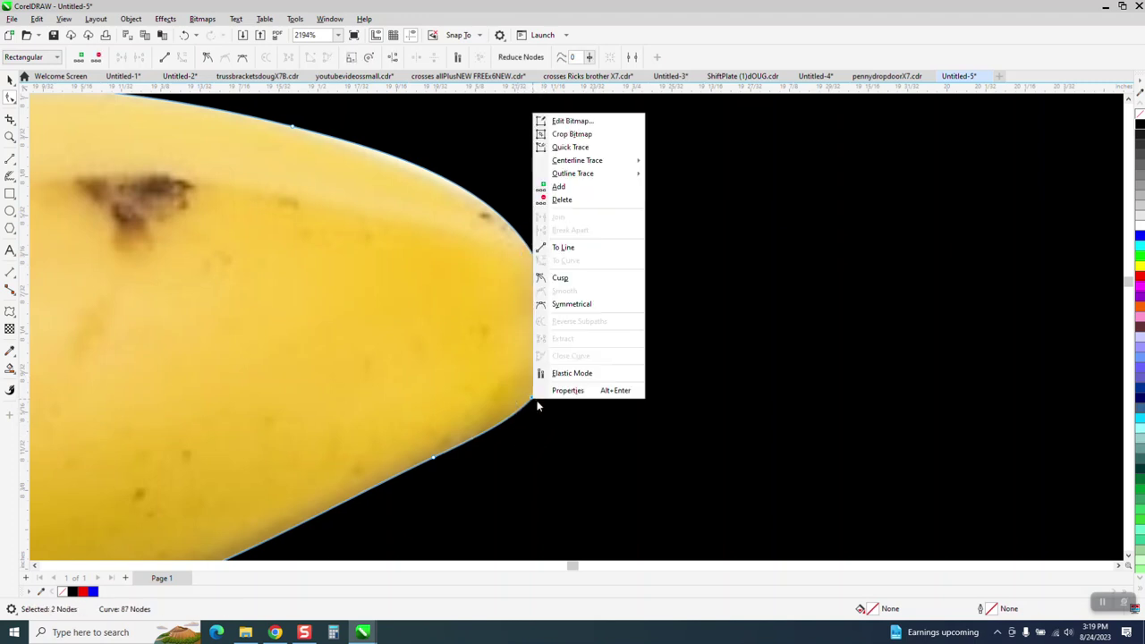
pyautogui.click(563, 280)
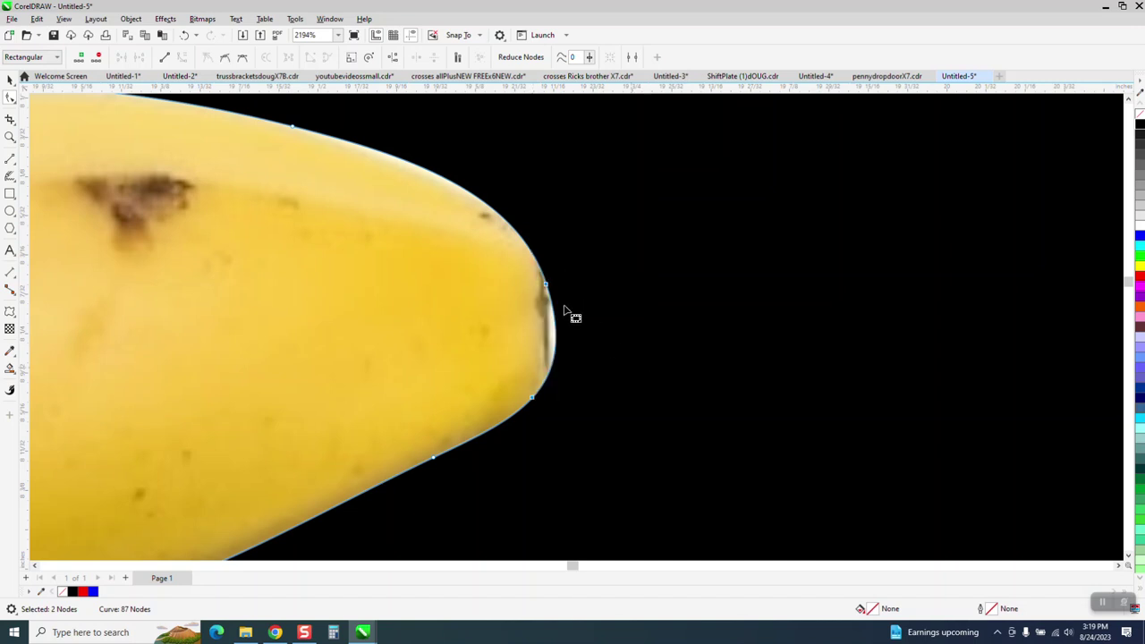
pyautogui.click(615, 325)
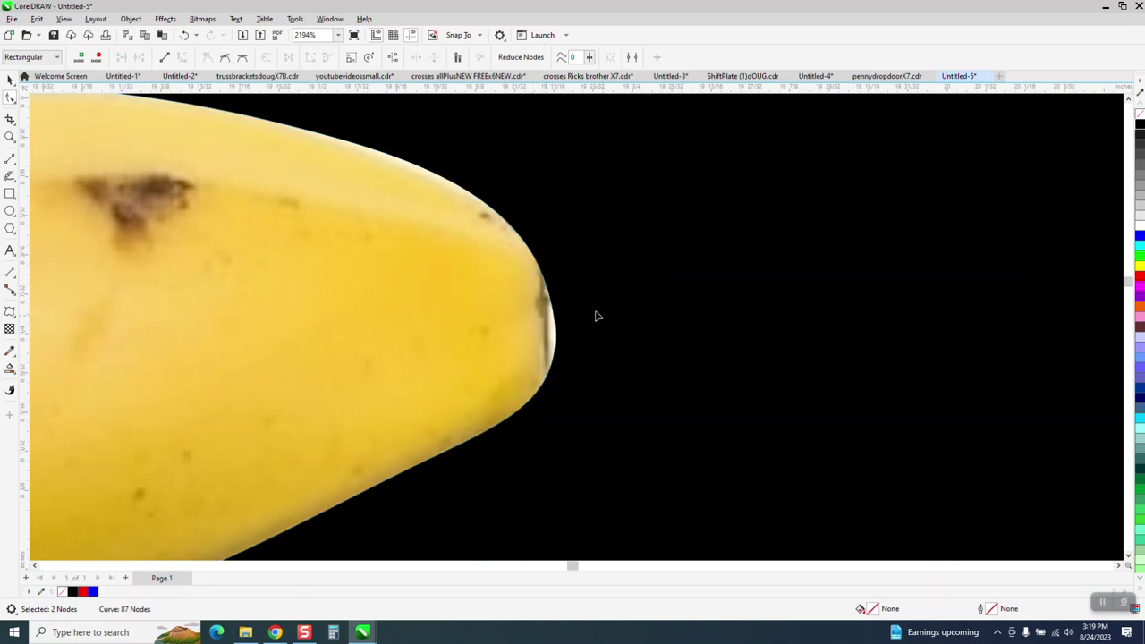
pyautogui.click(551, 290)
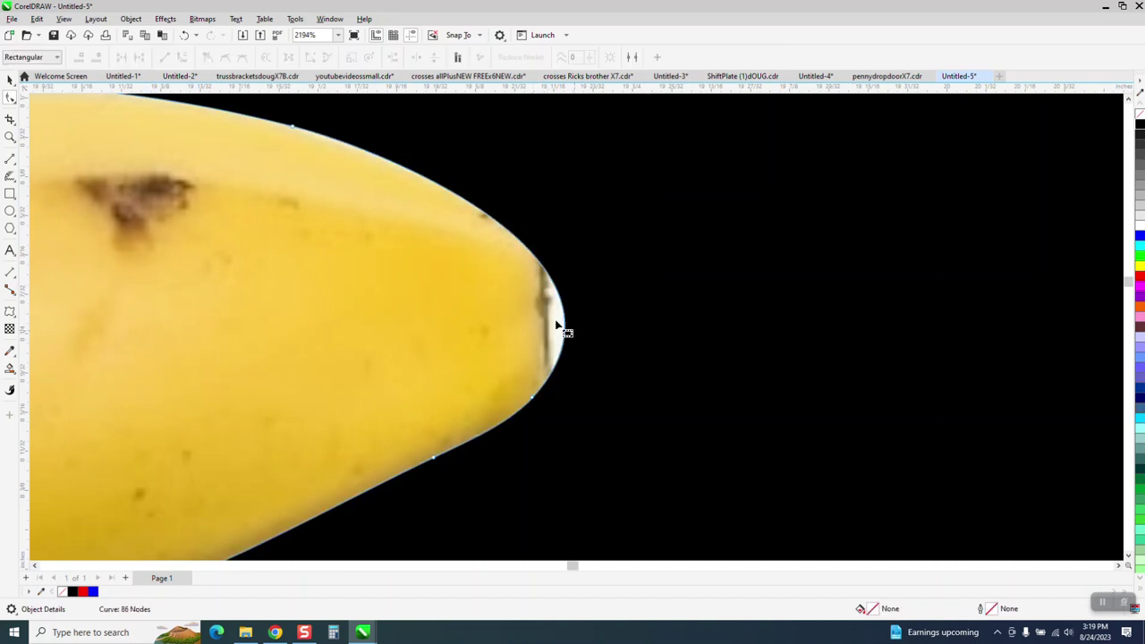
pyautogui.click(184, 35)
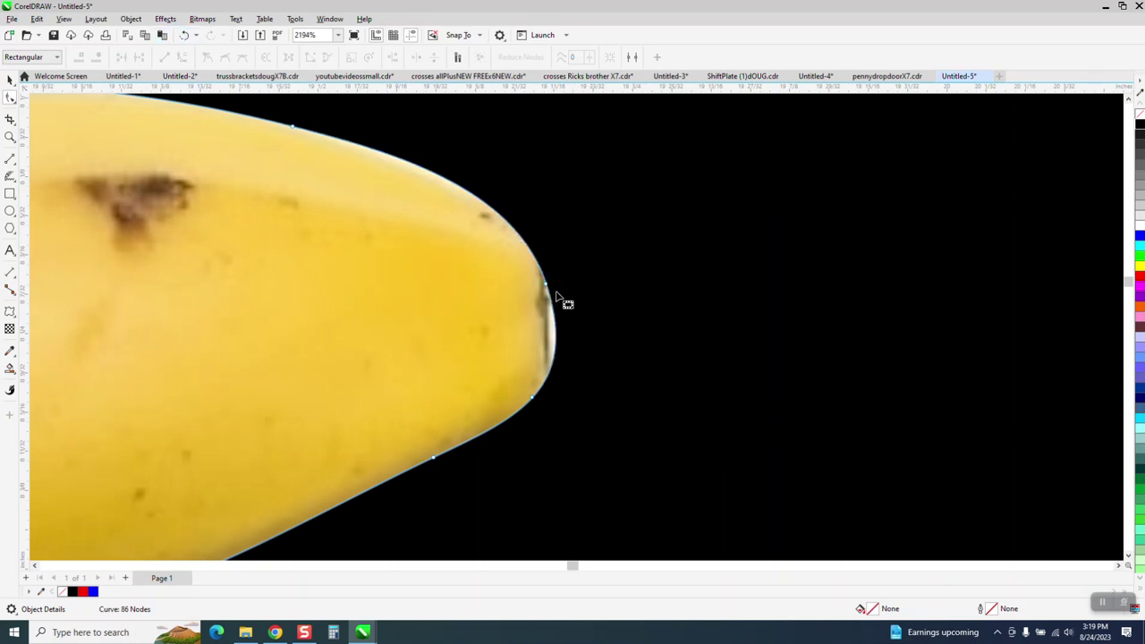
# Step: Drag the tip node handles so the 87-node outline hugs the banana's blunt end
pyautogui.click(547, 287)
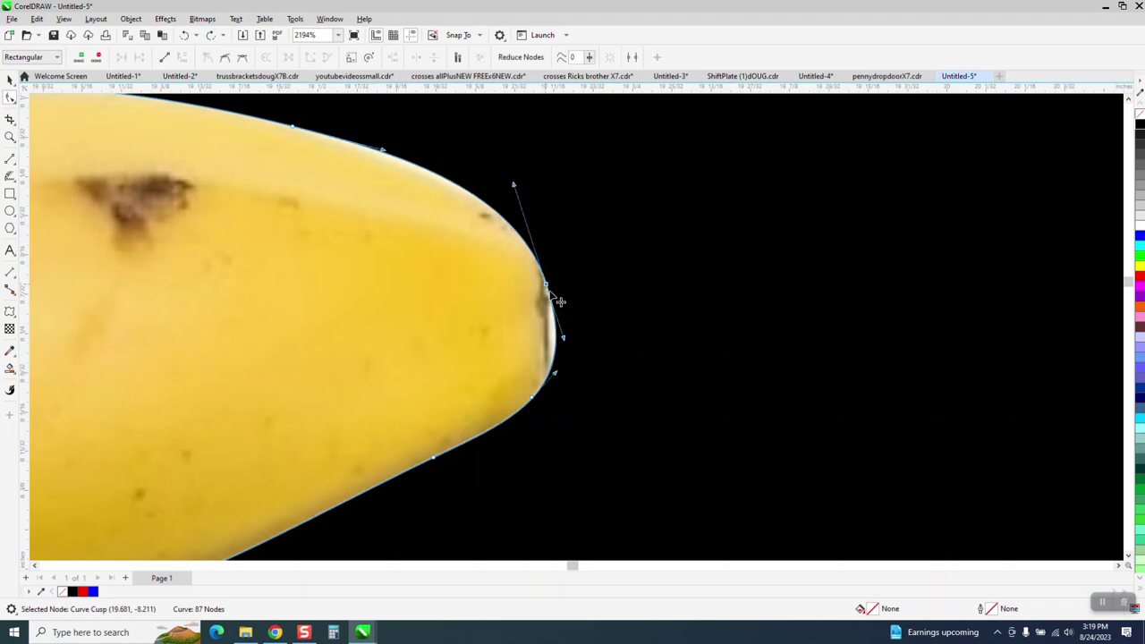
pyautogui.moveTo(566, 340); pyautogui.dragTo(548, 351)
pyautogui.moveTo(565, 381); pyautogui.dragTo(420, 174)
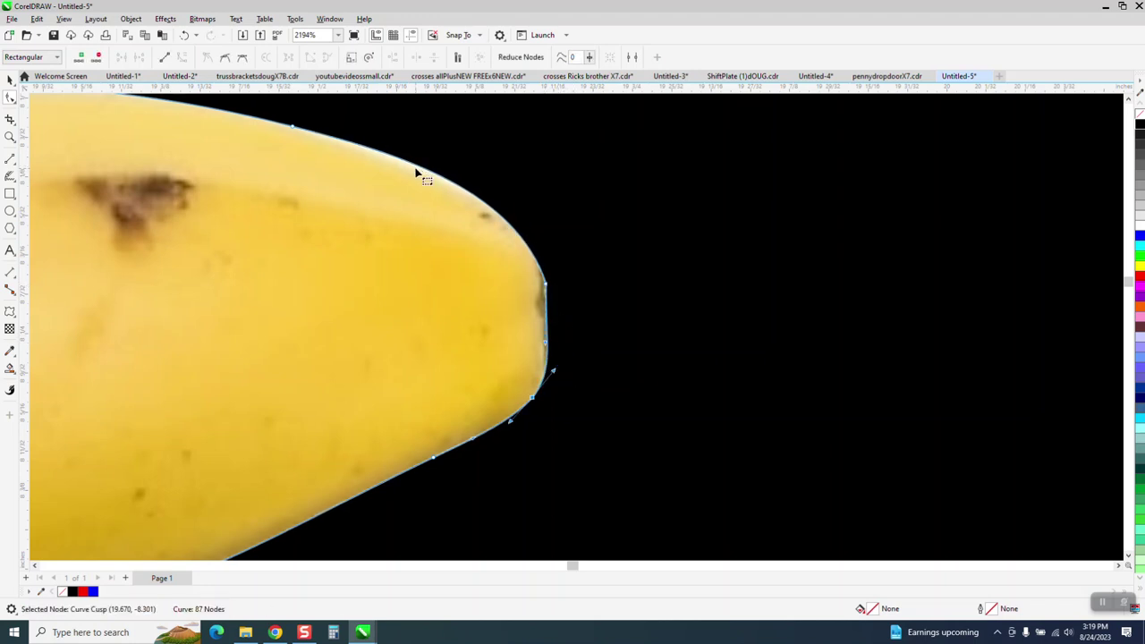
pyautogui.click(415, 184)
pyautogui.click(288, 128)
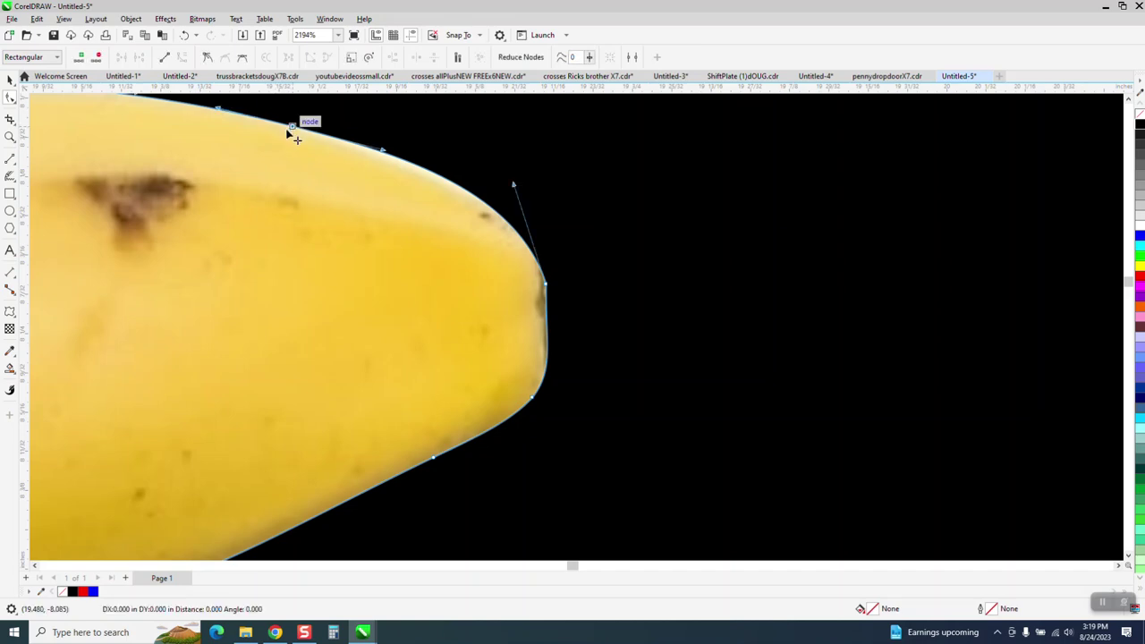
pyautogui.scroll(-6, 672, 268)
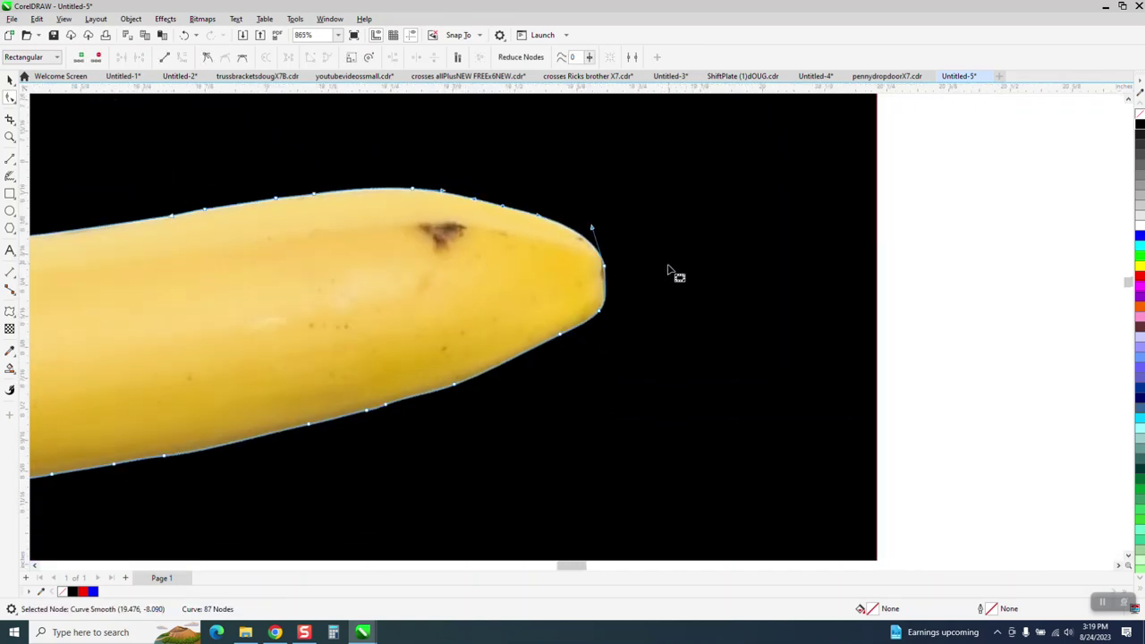
pyautogui.scroll(-1, 771, 288)
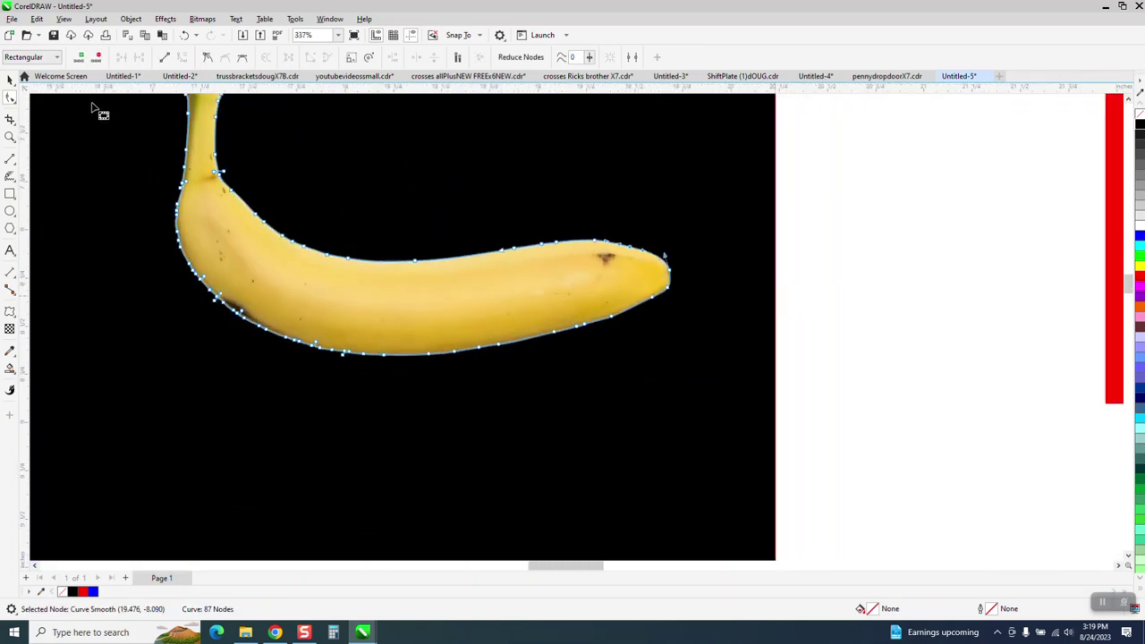
pyautogui.click(10, 79)
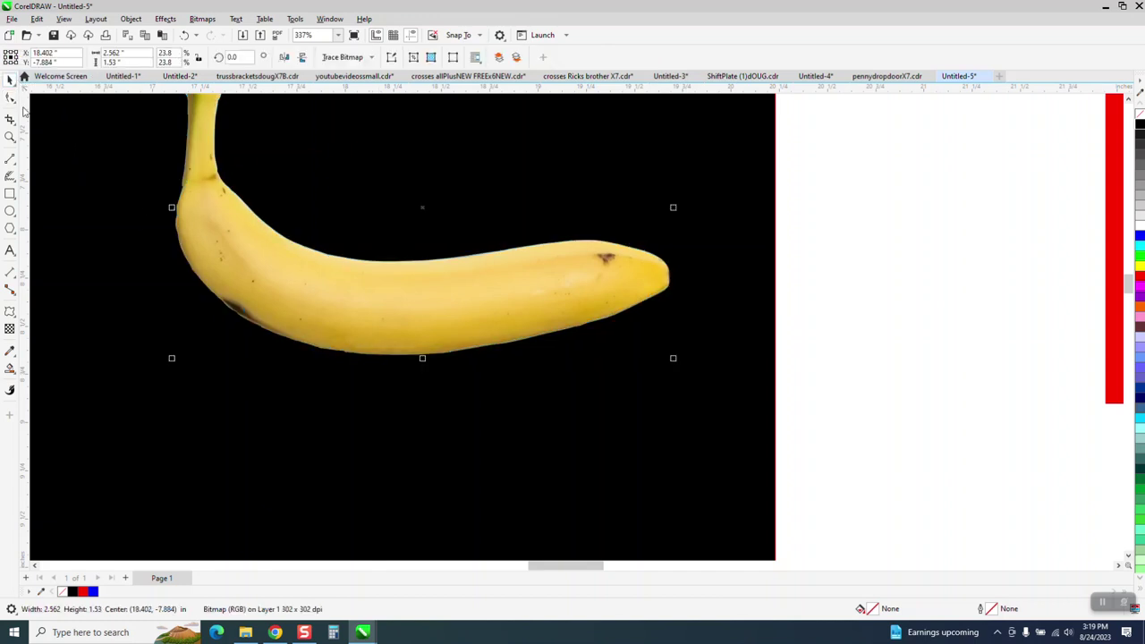
pyautogui.click(10, 98)
pyautogui.scroll(-2, 280, 318)
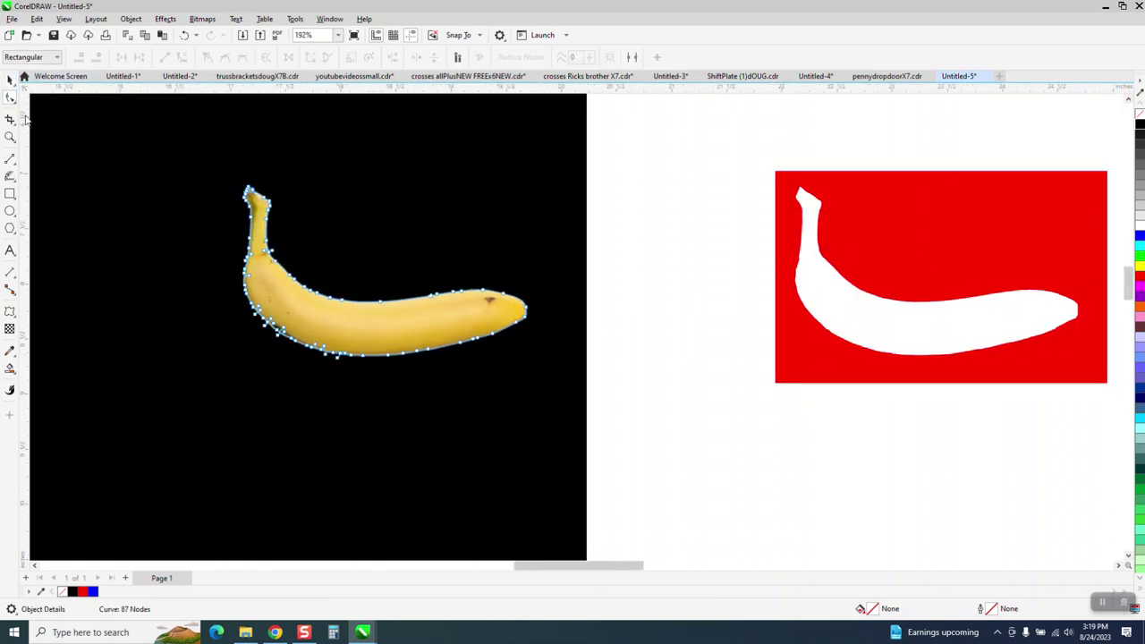
# Step: Try the Smooth brush along the banana's lower edge, then undo it
pyautogui.click(15, 105)
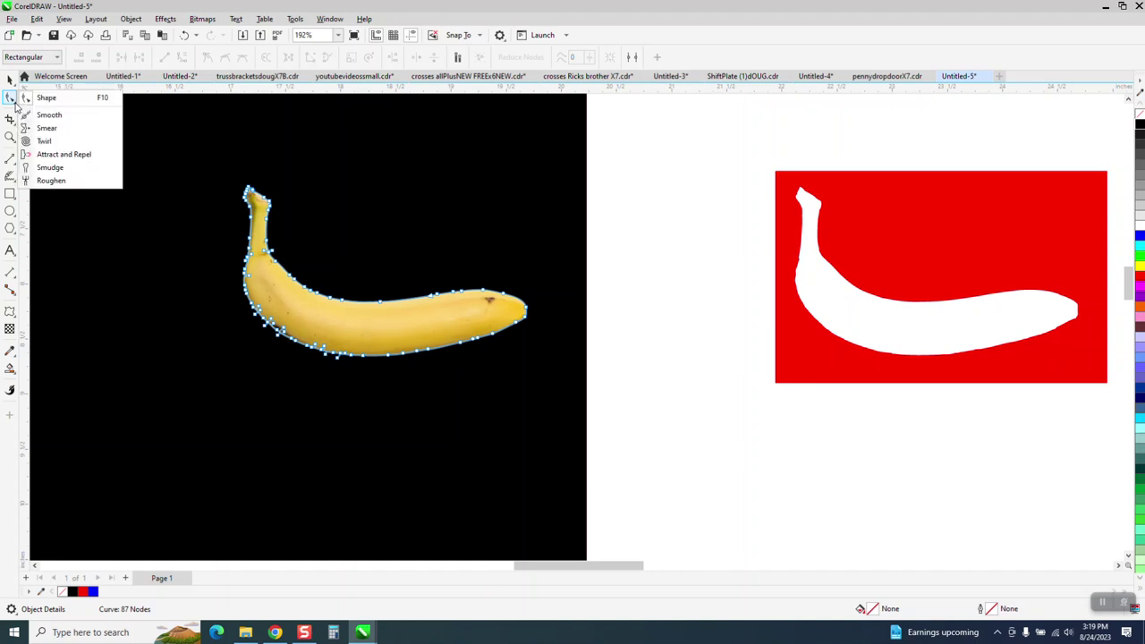
pyautogui.click(41, 113)
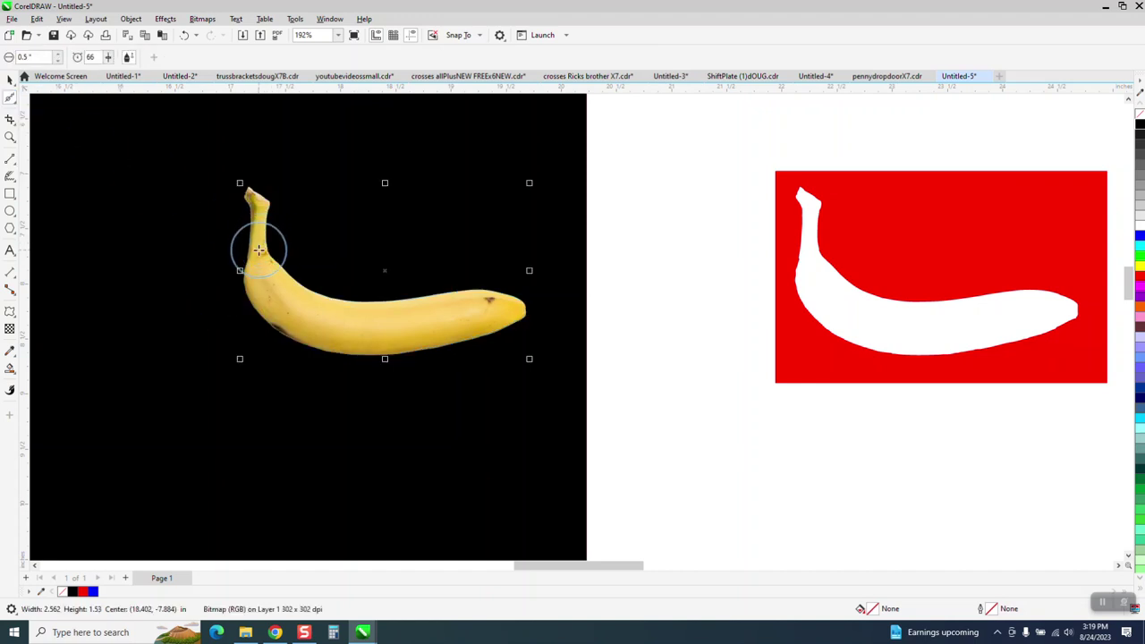
pyautogui.moveTo(251, 280)
pyautogui.mouseDown()
pyautogui.moveTo(246, 252)
pyautogui.moveTo(305, 329)
pyautogui.moveTo(346, 340)
pyautogui.moveTo(444, 333)
pyautogui.moveTo(501, 305)
pyautogui.moveTo(464, 292)
pyautogui.moveTo(314, 301)
pyautogui.moveTo(274, 268)
pyautogui.moveTo(235, 205)
pyautogui.mouseUp()
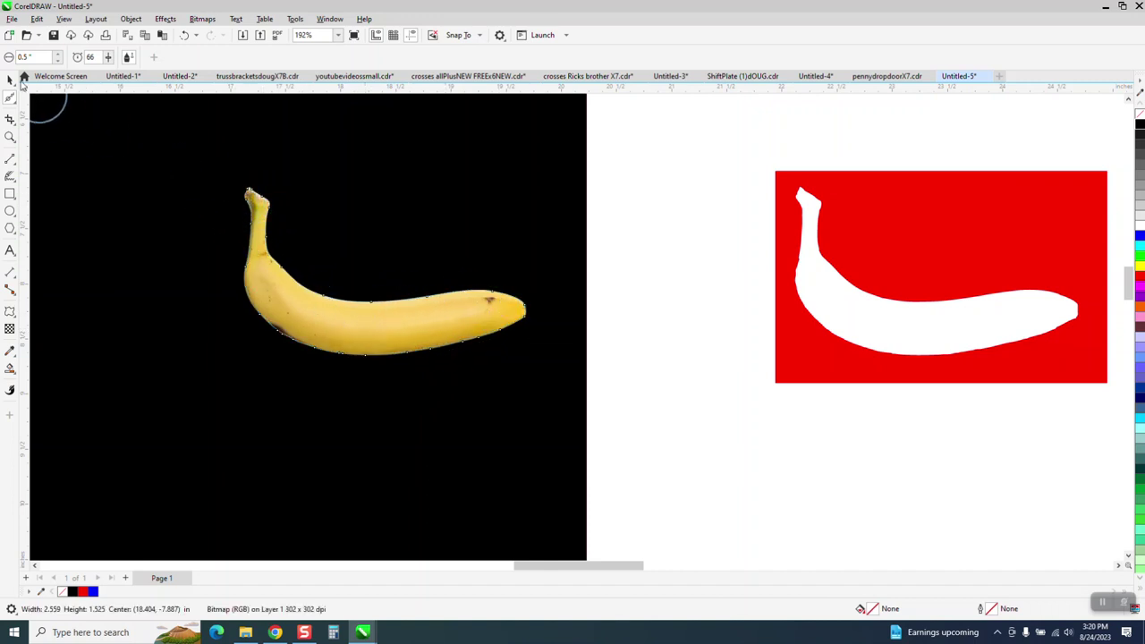
pyautogui.click(10, 78)
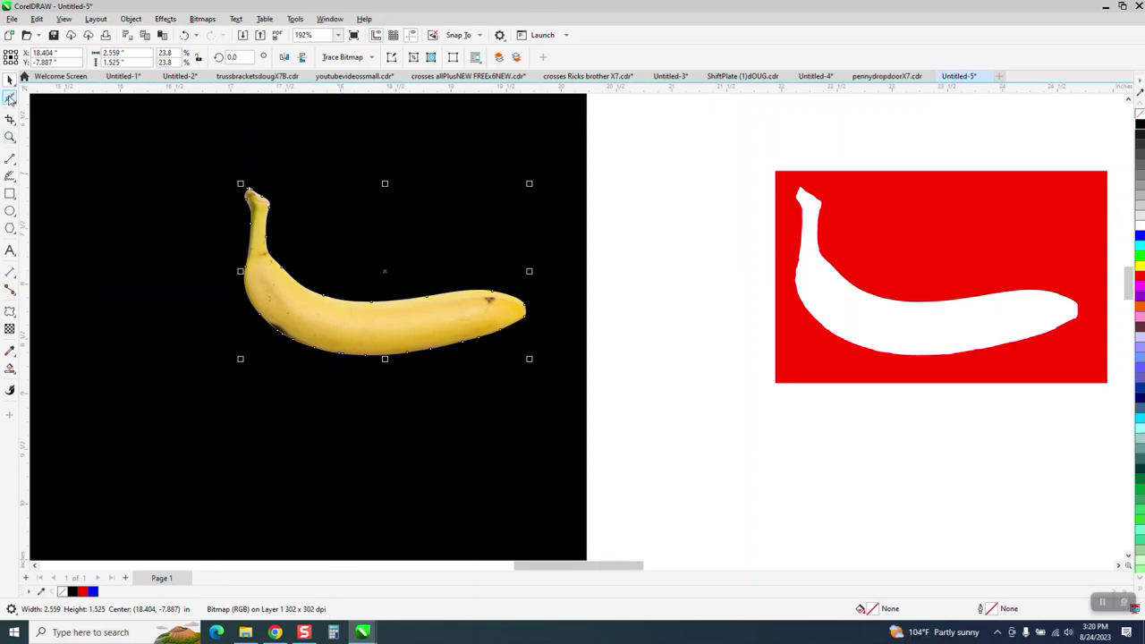
pyautogui.click(184, 36)
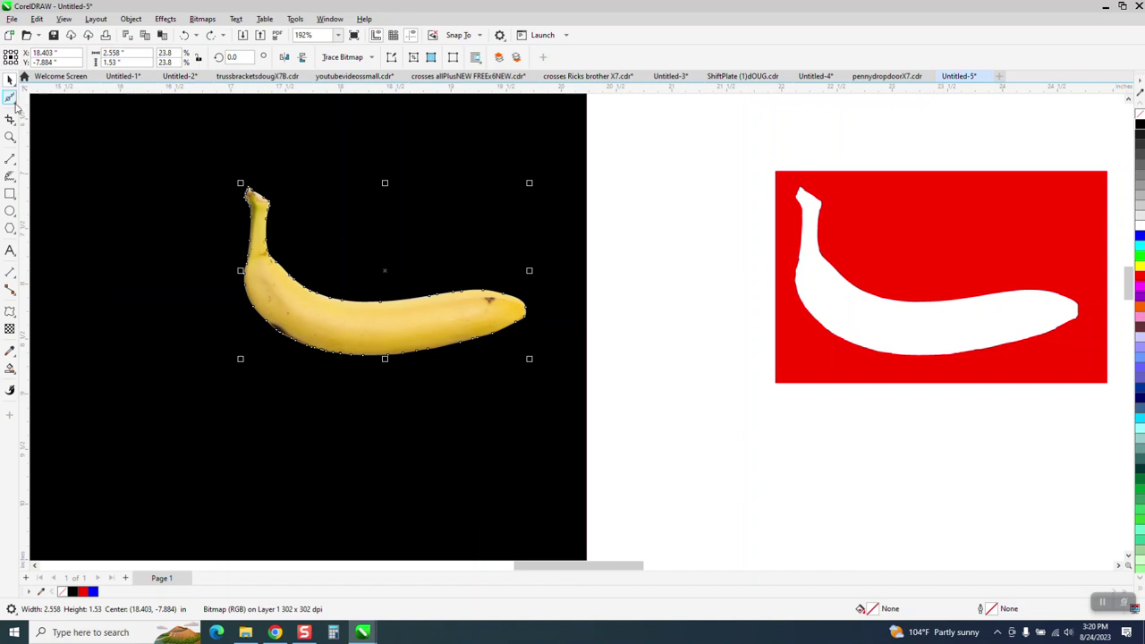
# Step: Select all 72 outline nodes and smooth the whole outline down to 27 nodes
pyautogui.click(14, 104)
pyautogui.click(44, 94)
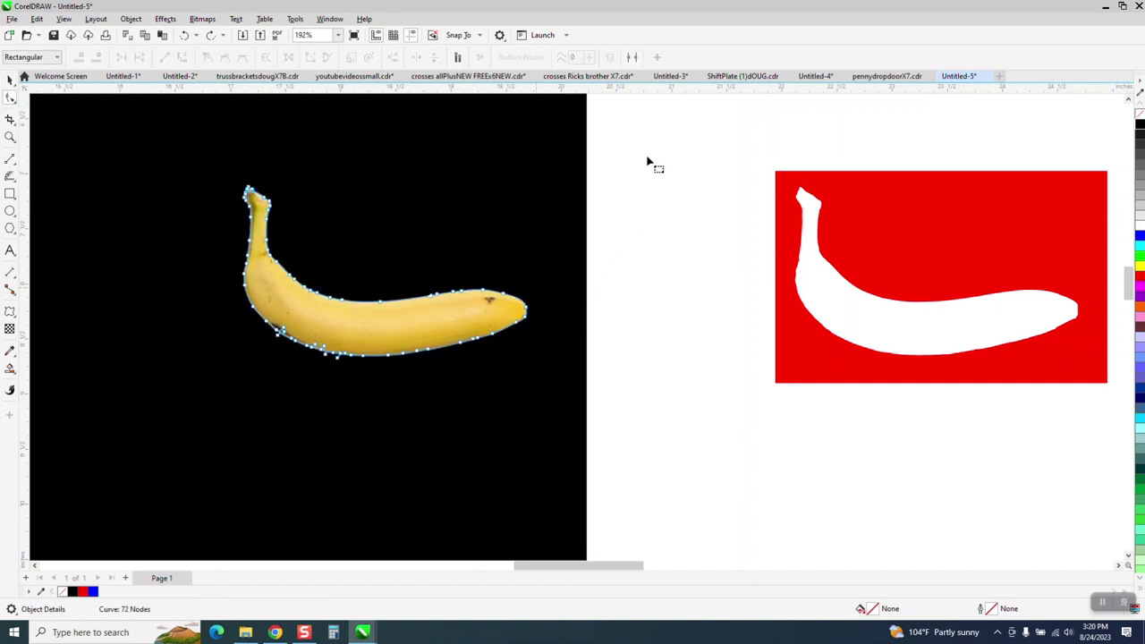
pyautogui.moveTo(648, 153); pyautogui.dragTo(148, 407)
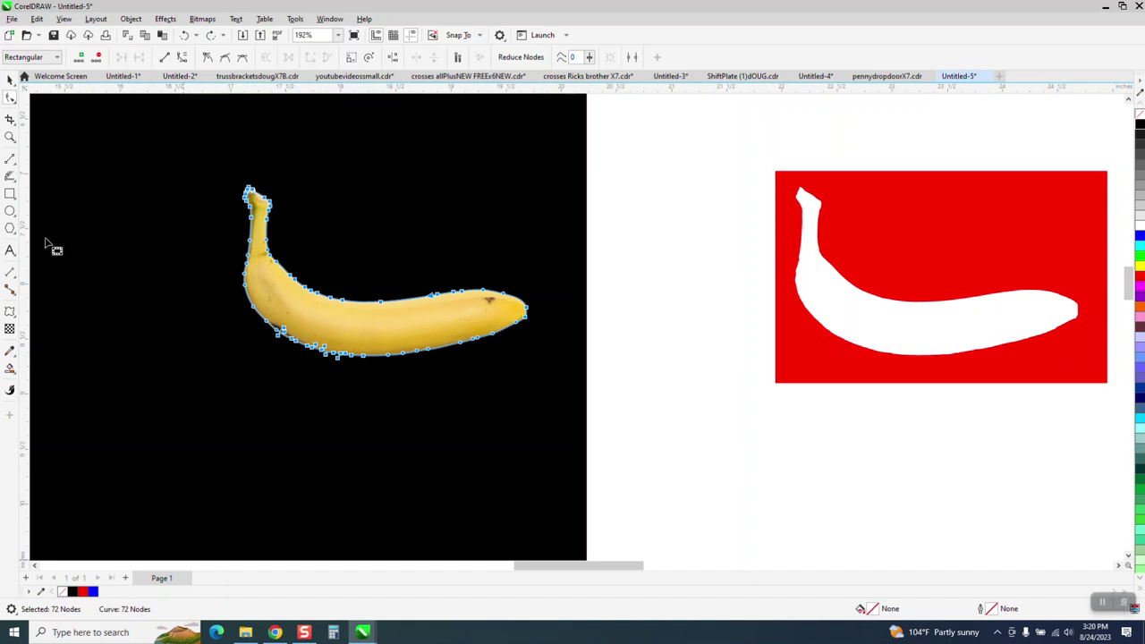
pyautogui.click(14, 104)
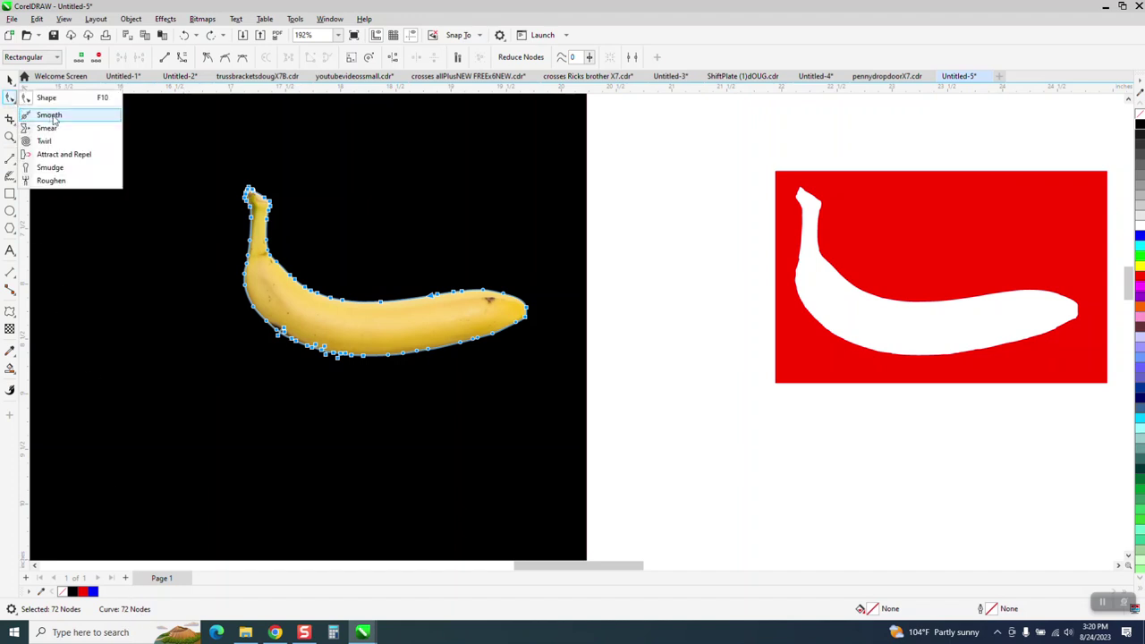
pyautogui.click(49, 116)
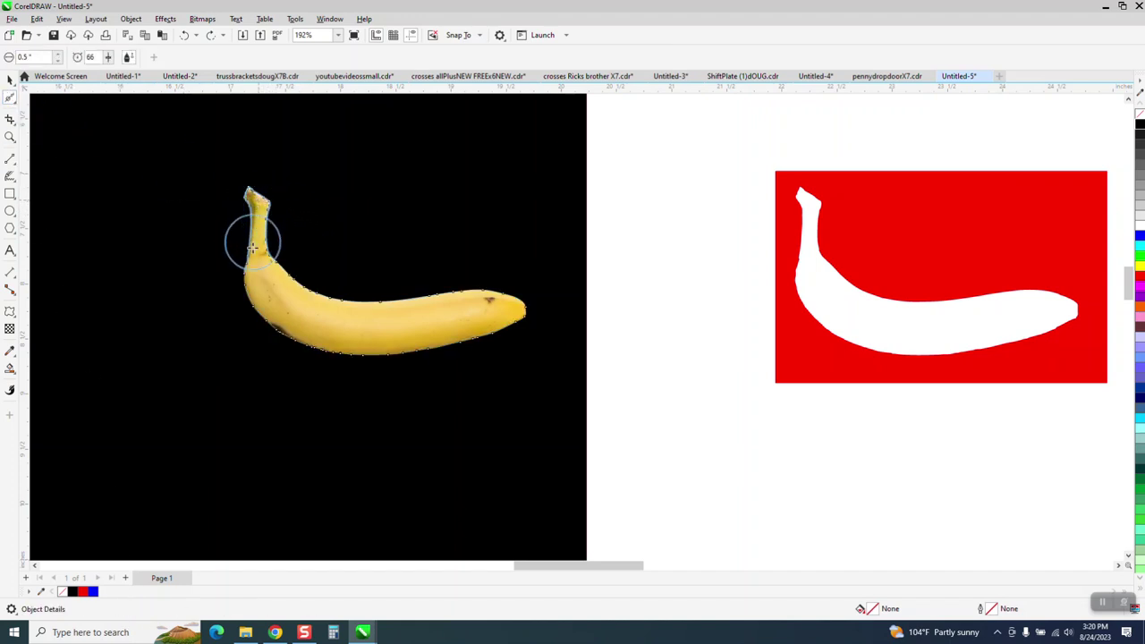
pyautogui.moveTo(253, 246)
pyautogui.mouseDown()
pyautogui.moveTo(260, 305)
pyautogui.moveTo(290, 341)
pyautogui.moveTo(446, 345)
pyautogui.moveTo(484, 323)
pyautogui.moveTo(490, 297)
pyautogui.moveTo(341, 300)
pyautogui.moveTo(285, 271)
pyautogui.moveTo(256, 198)
pyautogui.moveTo(243, 206)
pyautogui.moveTo(262, 276)
pyautogui.mouseUp()
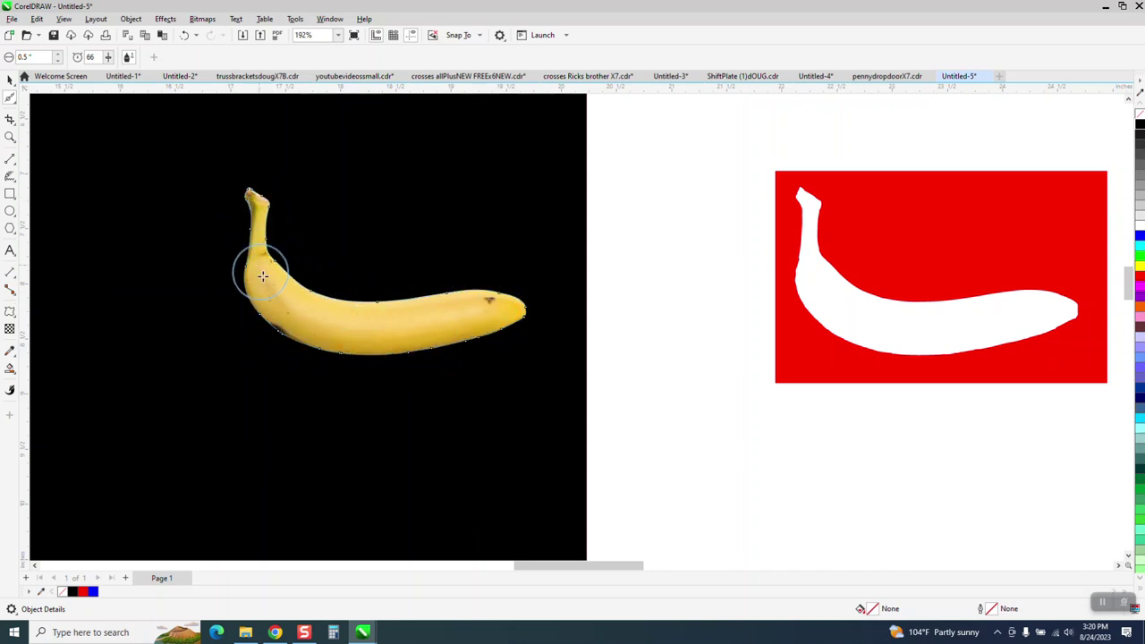
pyautogui.click(14, 104)
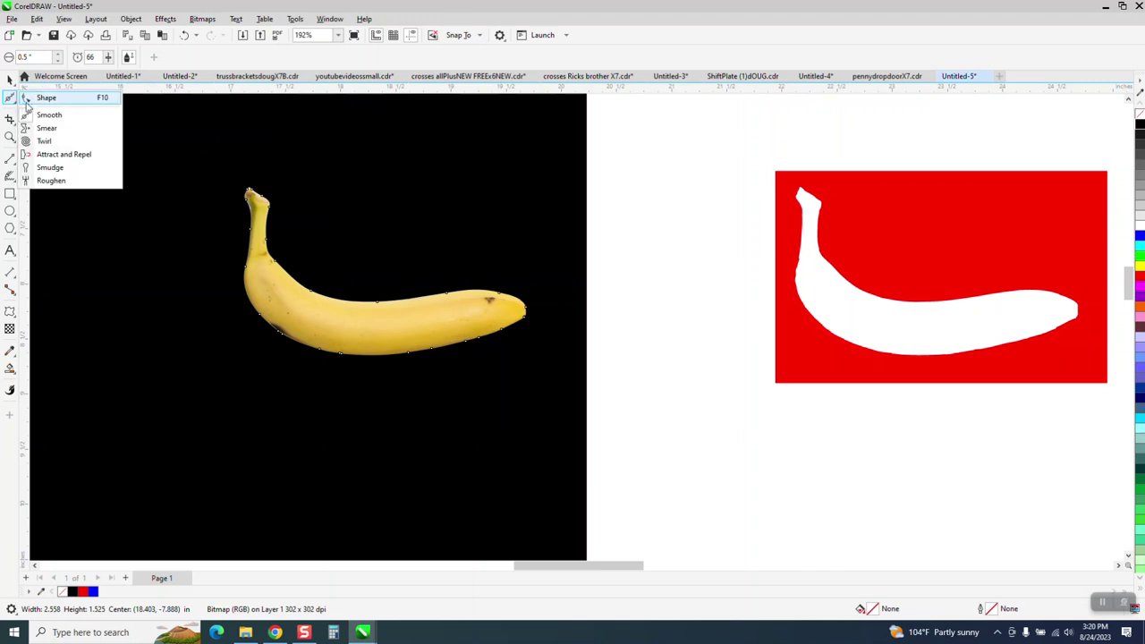
pyautogui.click(54, 95)
pyautogui.moveTo(618, 161); pyautogui.dragTo(194, 377)
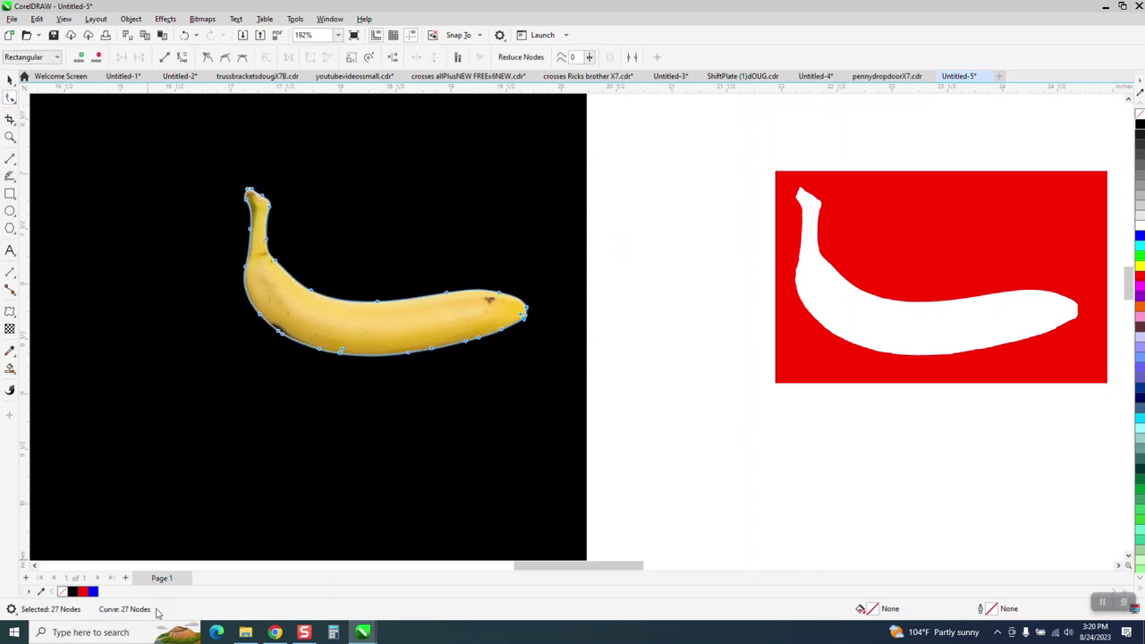
# Step: Zoom far in on the banana's stem tip
pyautogui.click(11, 136)
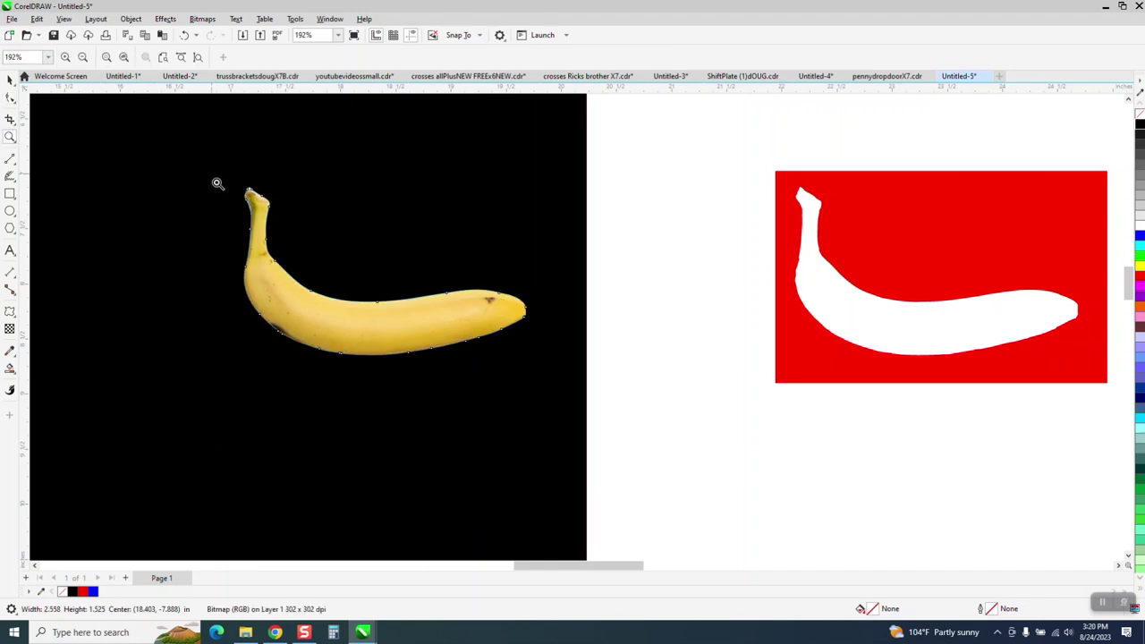
pyautogui.moveTo(211, 175); pyautogui.dragTo(624, 443)
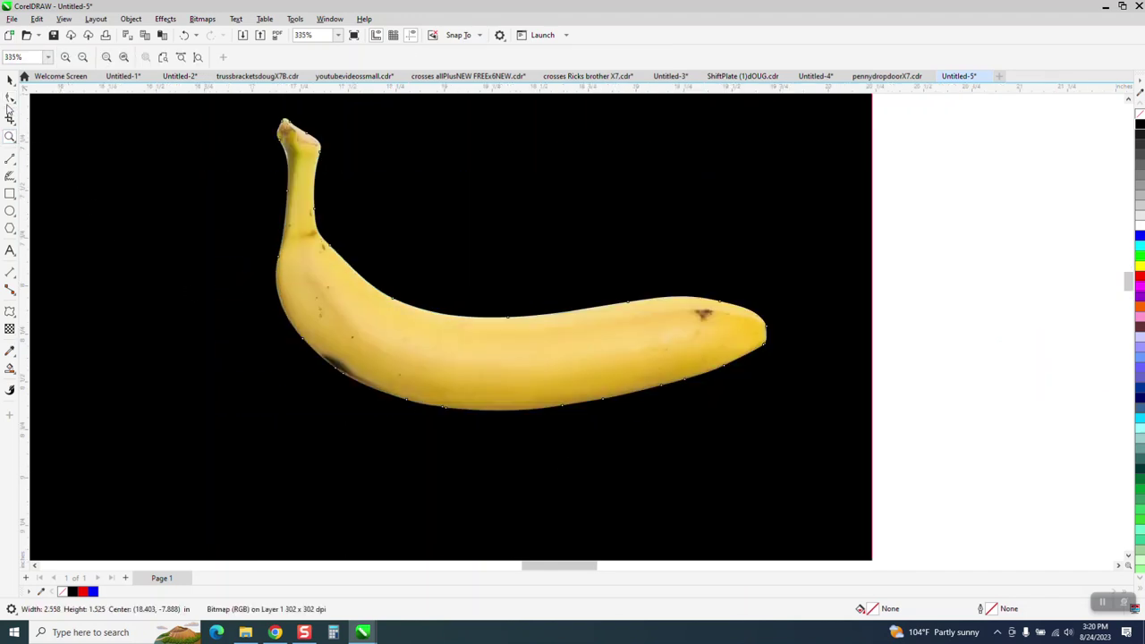
pyautogui.press('space')
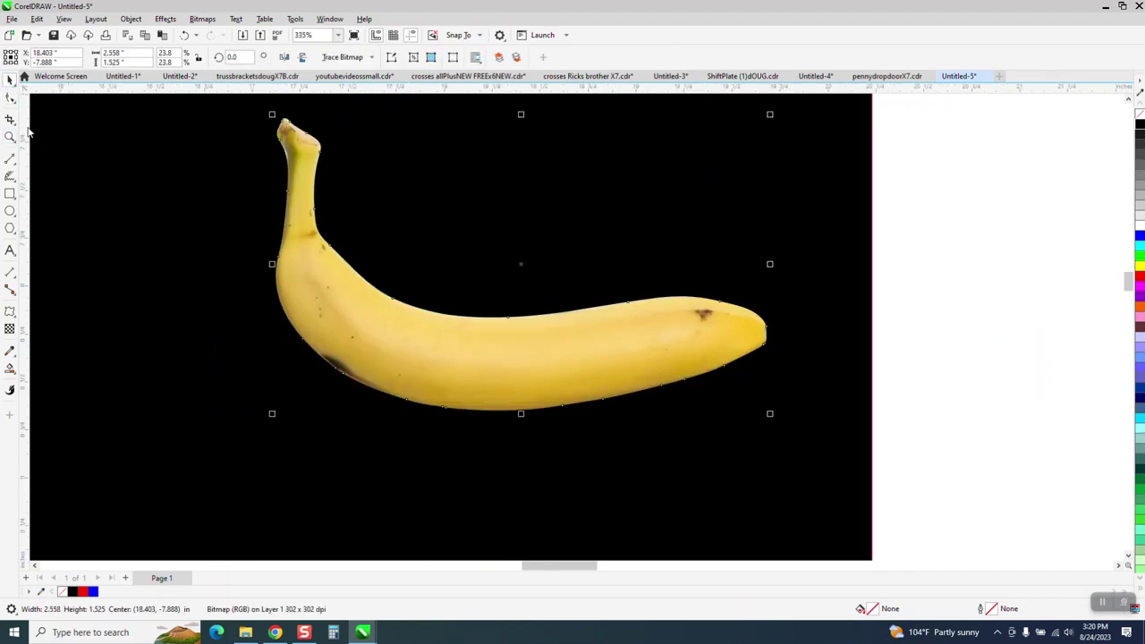
pyautogui.press('space')
pyautogui.moveTo(238, 123); pyautogui.dragTo(374, 210)
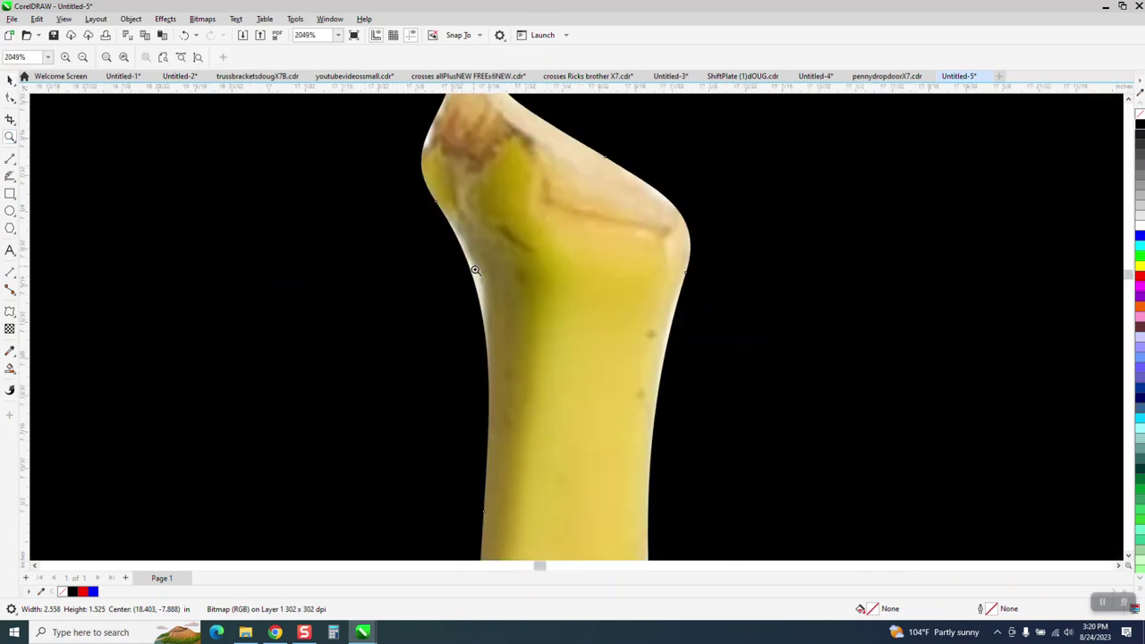
# Step: Make the stem tip's left-edge node a cusp and pull its lower handle to tighten the curve
pyautogui.click(17, 102)
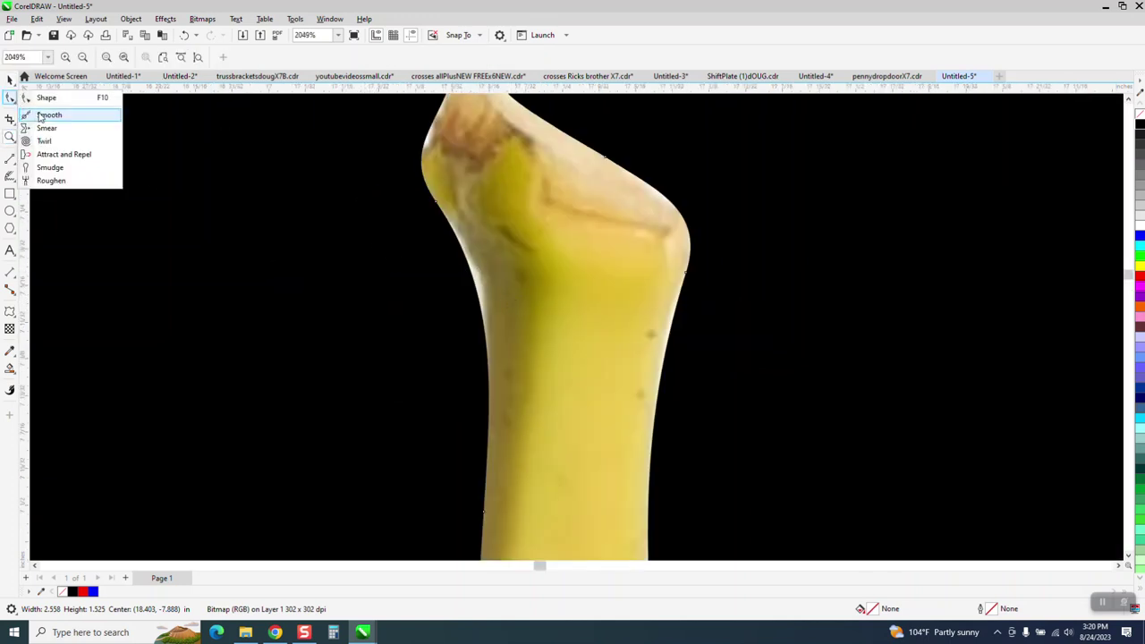
pyautogui.click(45, 96)
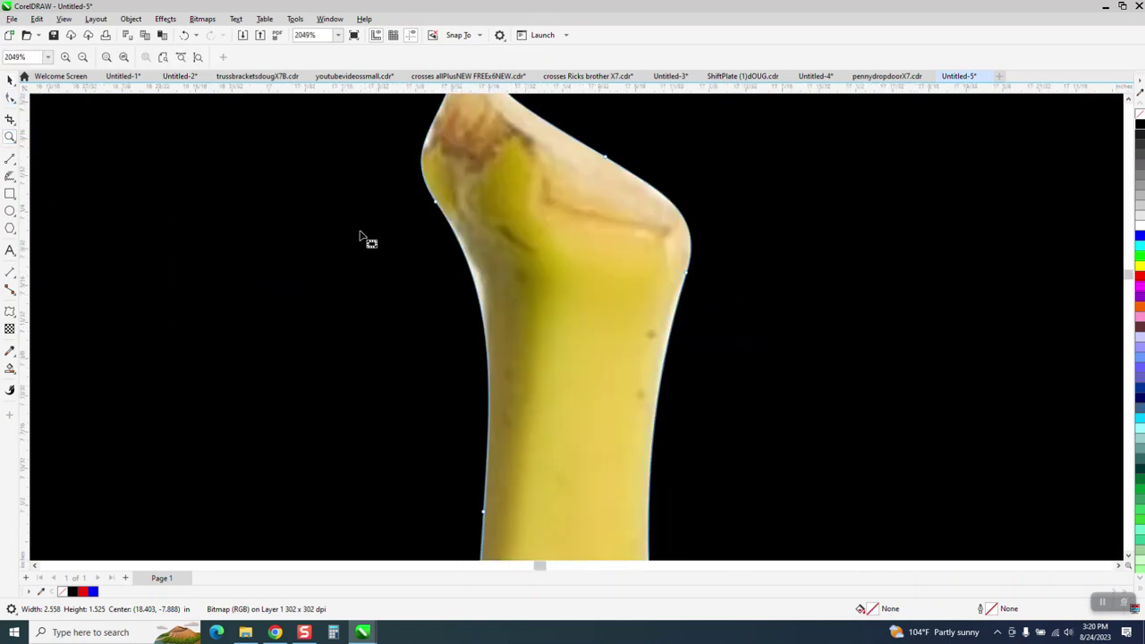
pyautogui.click(437, 204)
pyautogui.rightClick(436, 203)
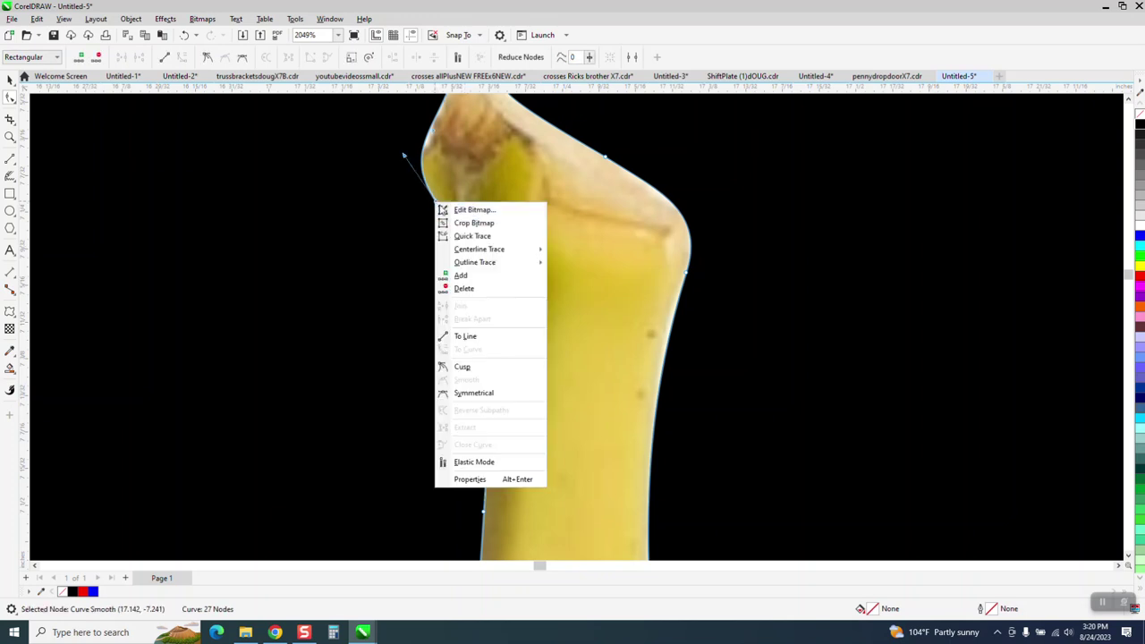
pyautogui.click(394, 351)
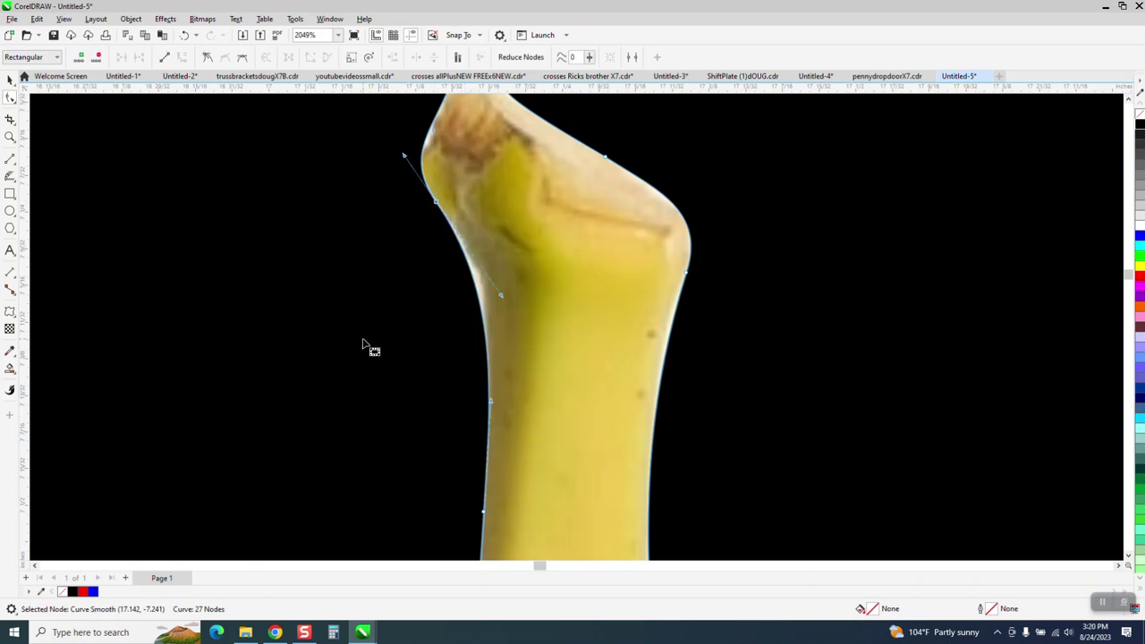
pyautogui.click(441, 214)
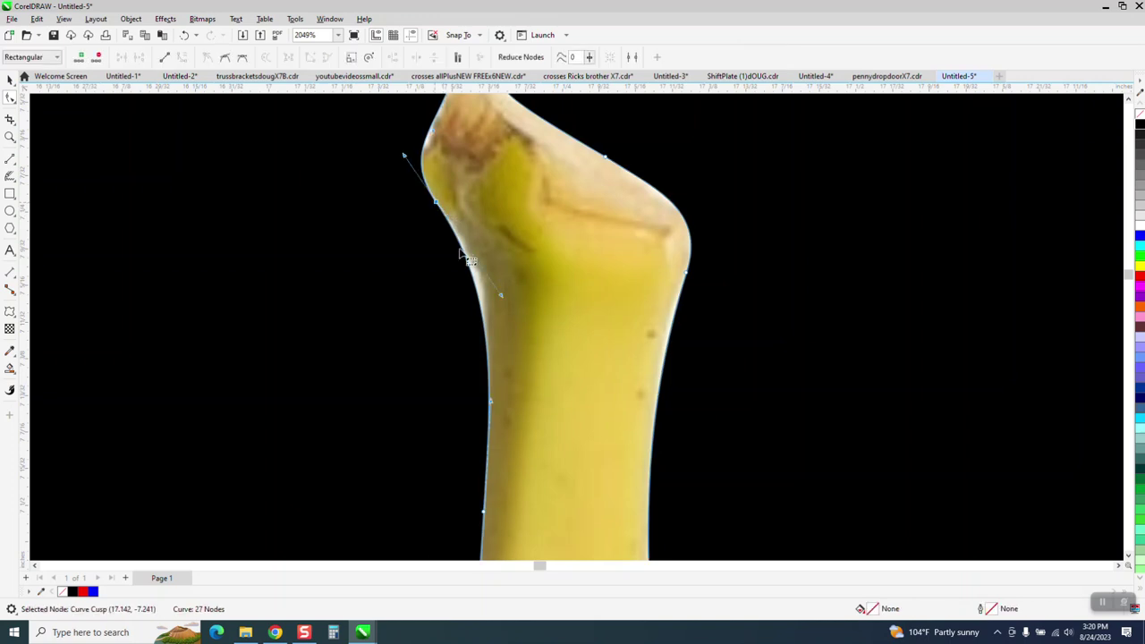
pyautogui.click(432, 206)
pyautogui.click(435, 204)
pyautogui.moveTo(502, 297); pyautogui.dragTo(514, 282)
# Step: Zoom in closer and adjust the stem tip nodes so the curve hugs the end
pyautogui.scroll(-1, 353, 464)
pyautogui.scroll(-1, 353, 463)
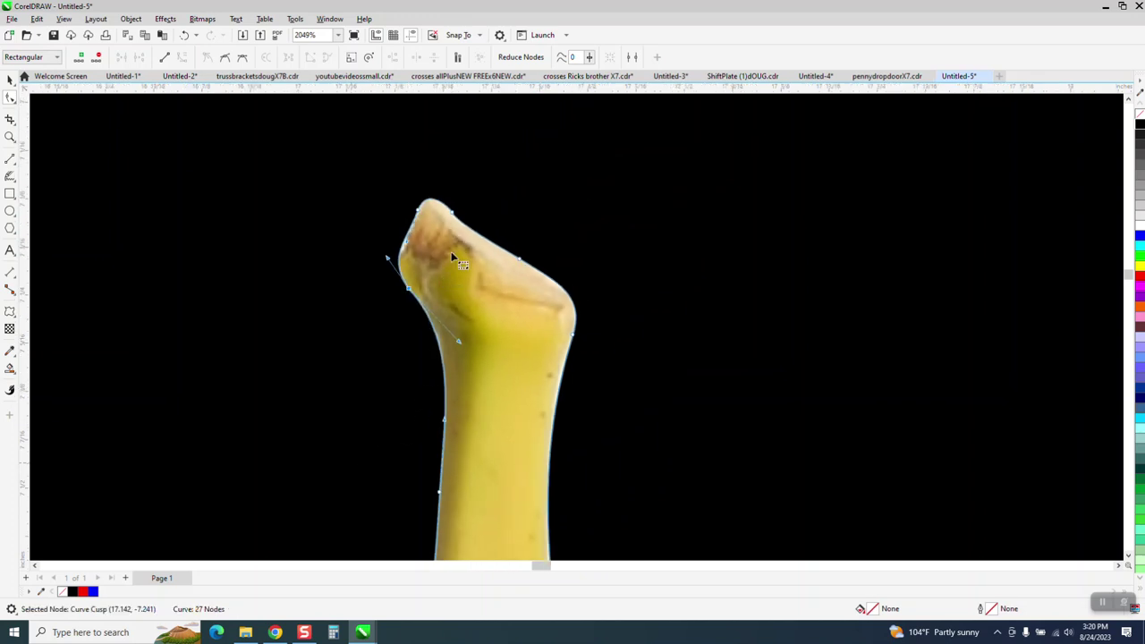
pyautogui.click(9, 137)
pyautogui.moveTo(363, 184); pyautogui.dragTo(526, 299)
pyautogui.click(9, 98)
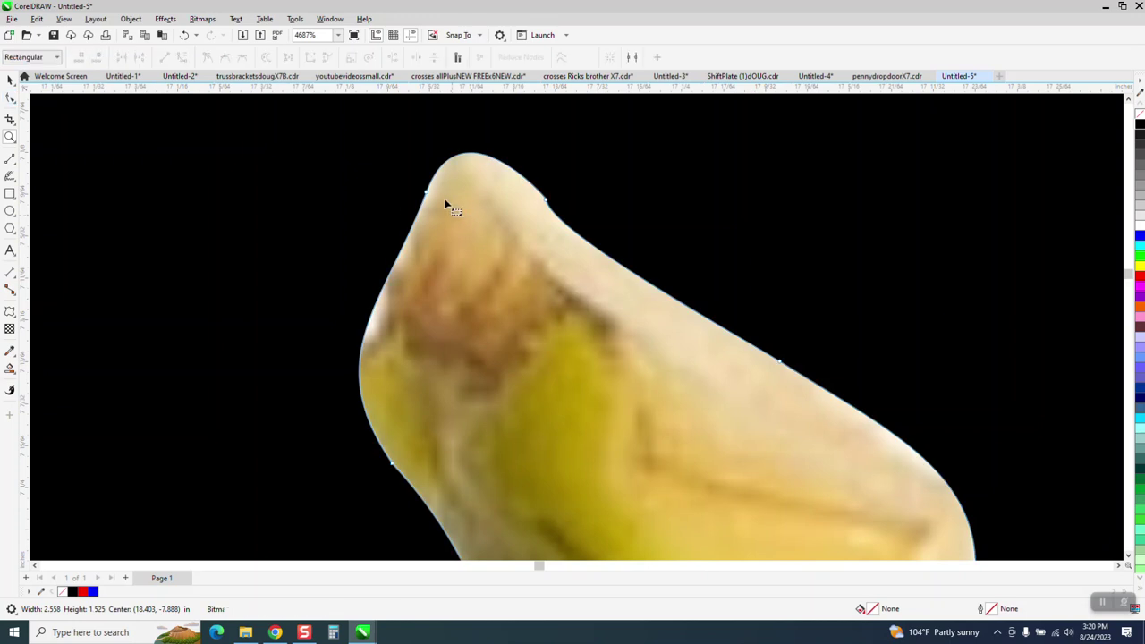
pyautogui.click(435, 197)
pyautogui.click(433, 195)
pyautogui.moveTo(425, 277); pyautogui.dragTo(397, 312)
pyautogui.click(393, 307)
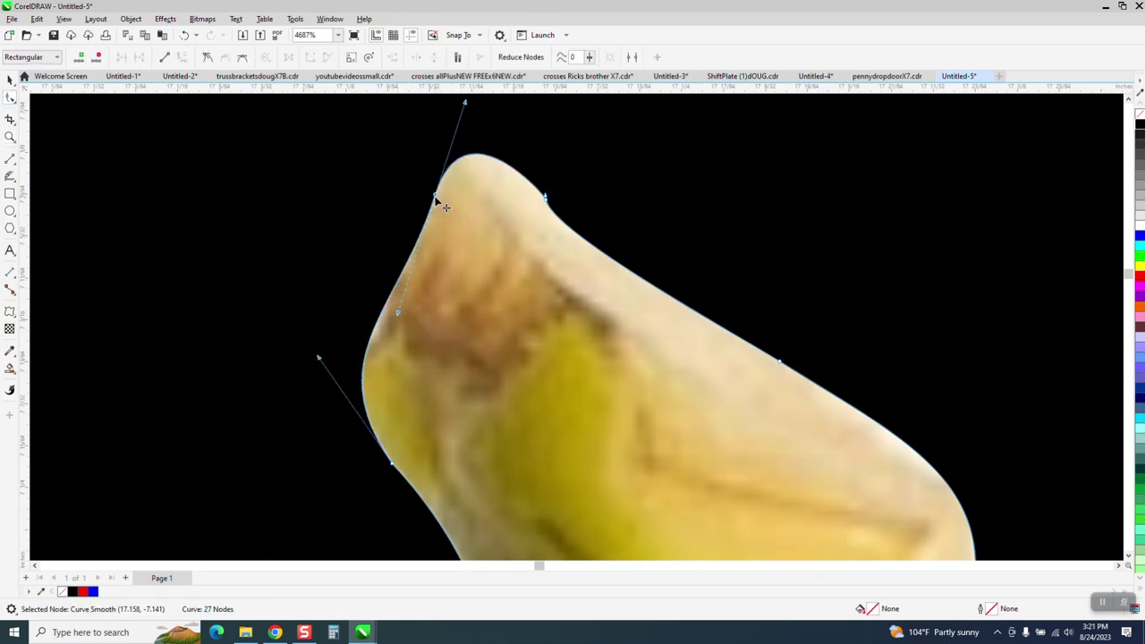
pyautogui.moveTo(436, 198); pyautogui.dragTo(317, 177)
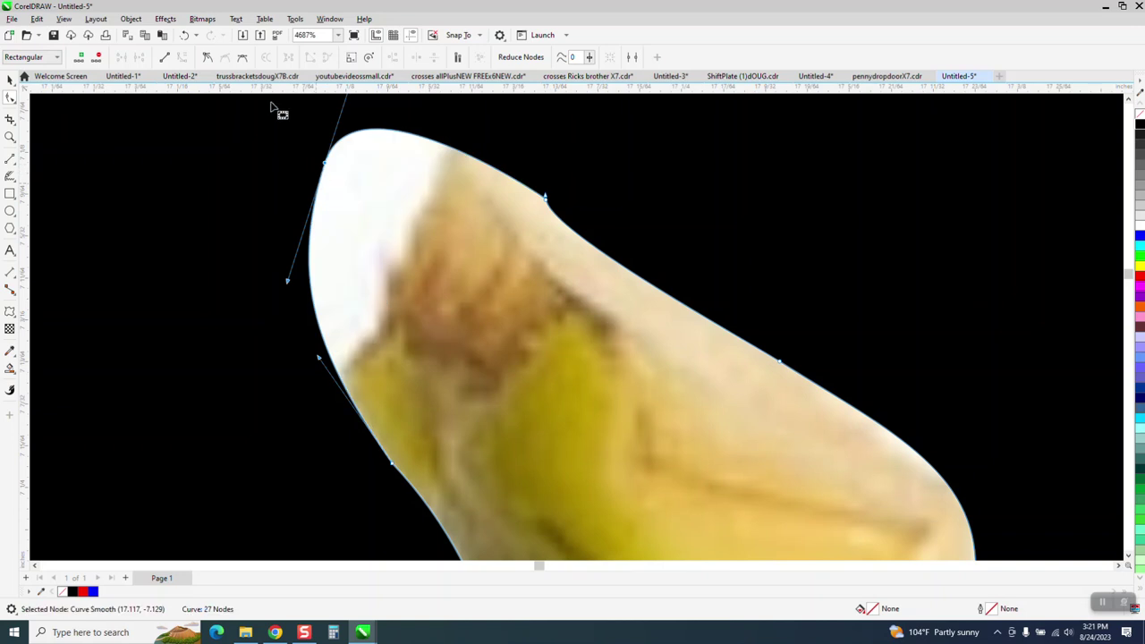
# Step: Undo the last tip node move, zoom back out and deselect the banana
pyautogui.click(185, 35)
pyautogui.scroll(-4, 384, 215)
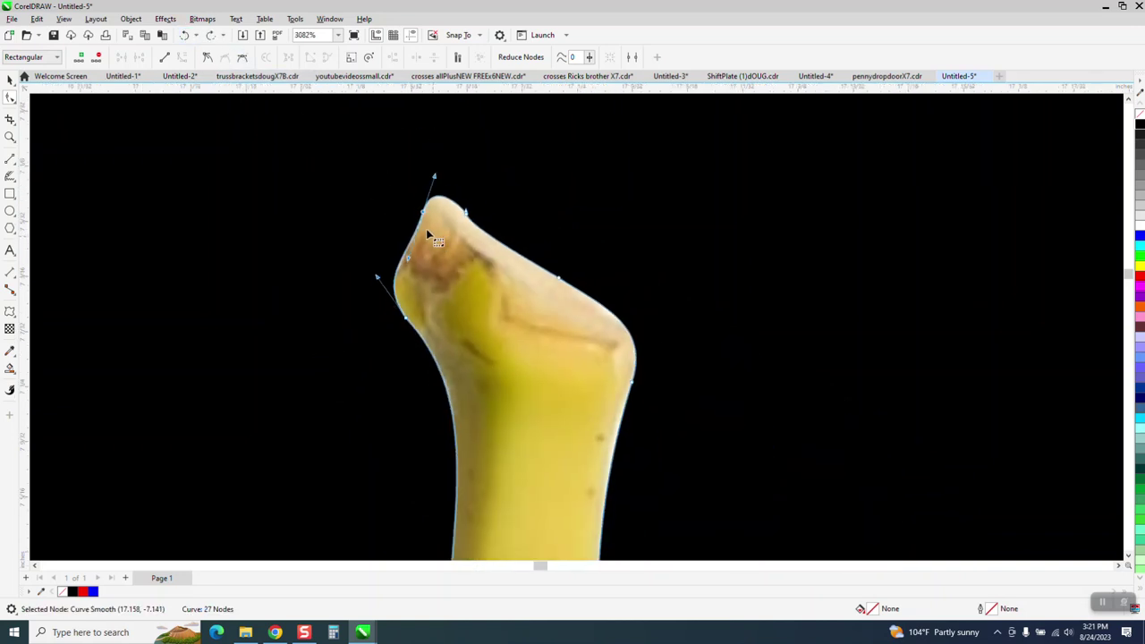
pyautogui.scroll(-2, 428, 239)
pyautogui.click(9, 79)
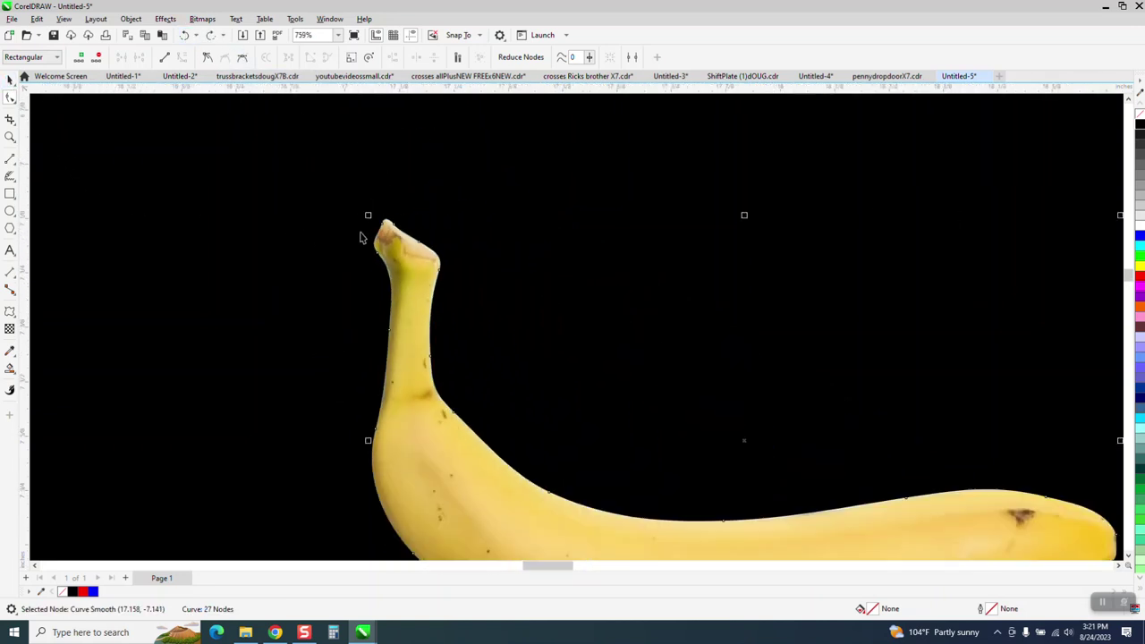
pyautogui.click(934, 368)
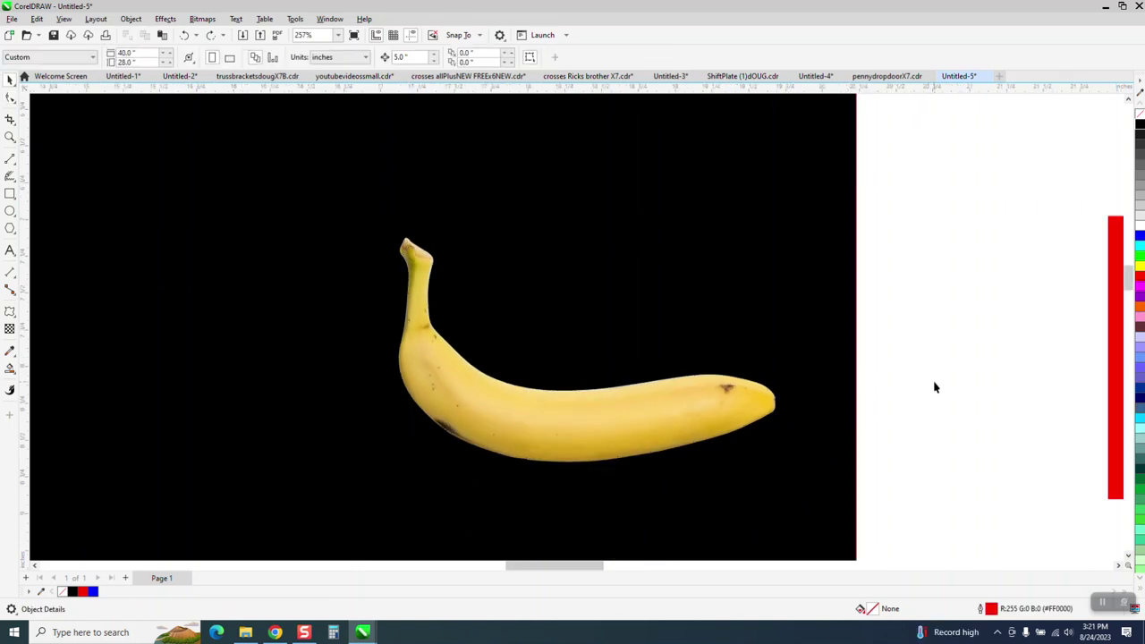